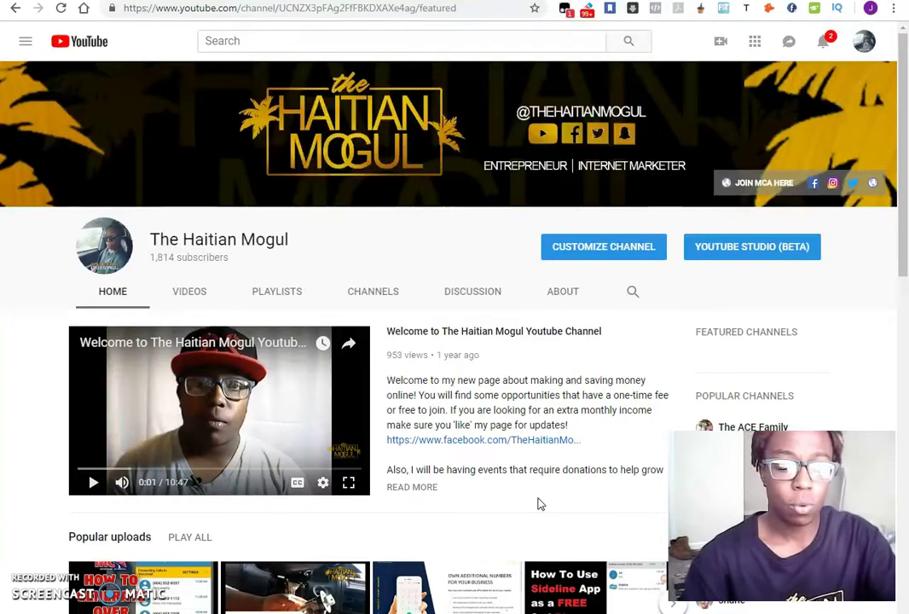
Load ifttt.com in a new Chrome tab.
{"action": "key", "text": "ctrl+t"}
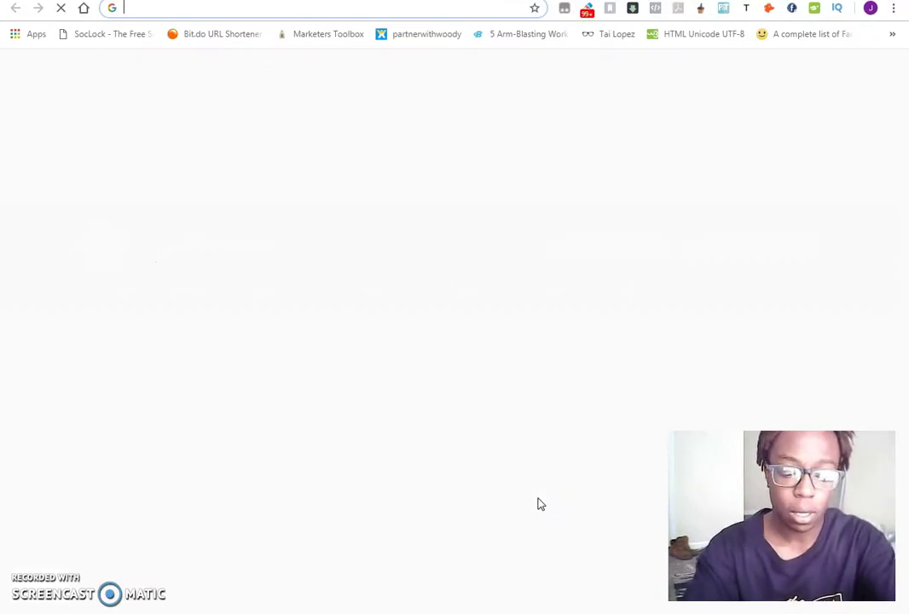
{"action": "type", "text": "ifttt.com"}
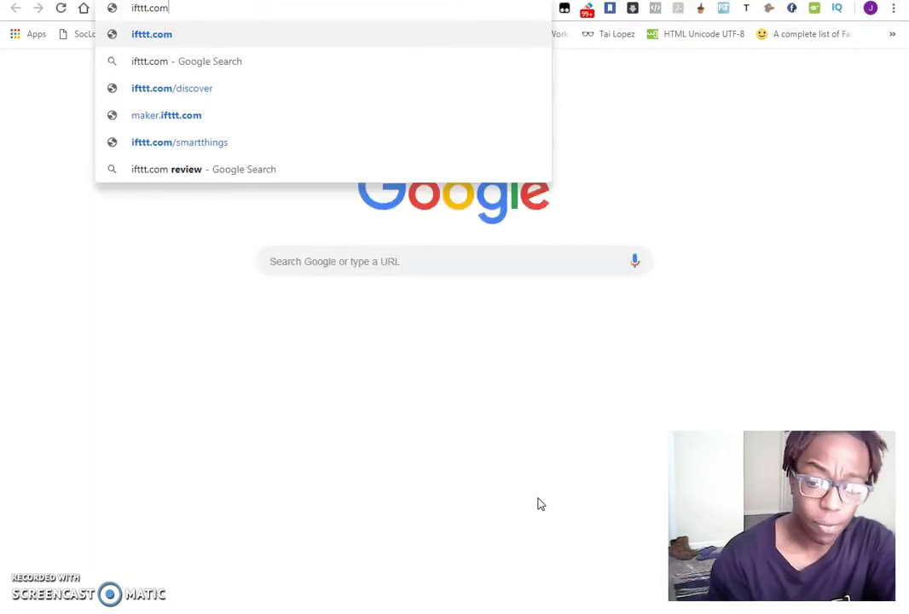
{"action": "key", "text": "Return"}
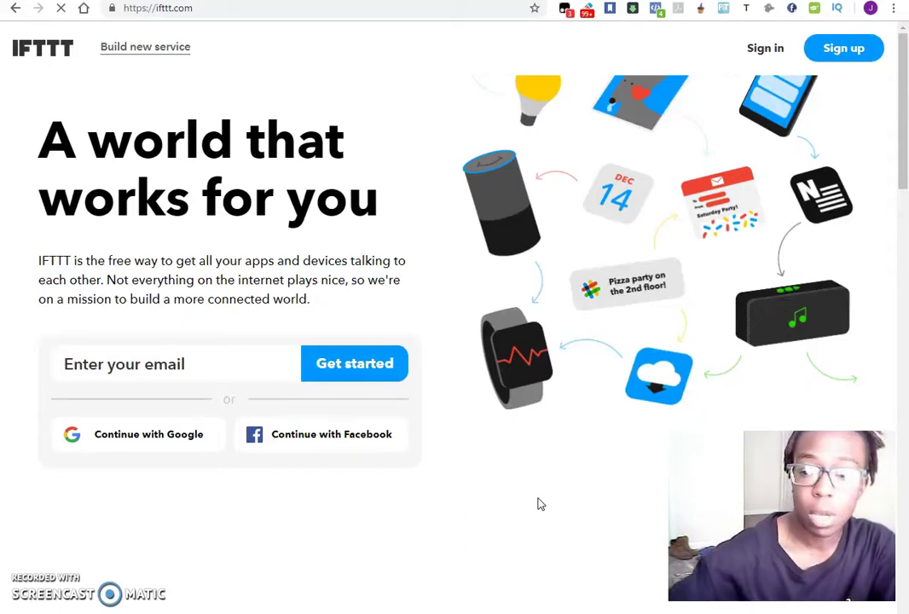
Sign in to IFTTT with the account e-mail and password, fixing a mistyped password.
{"action": "left_click", "coordinate": [765, 49]}
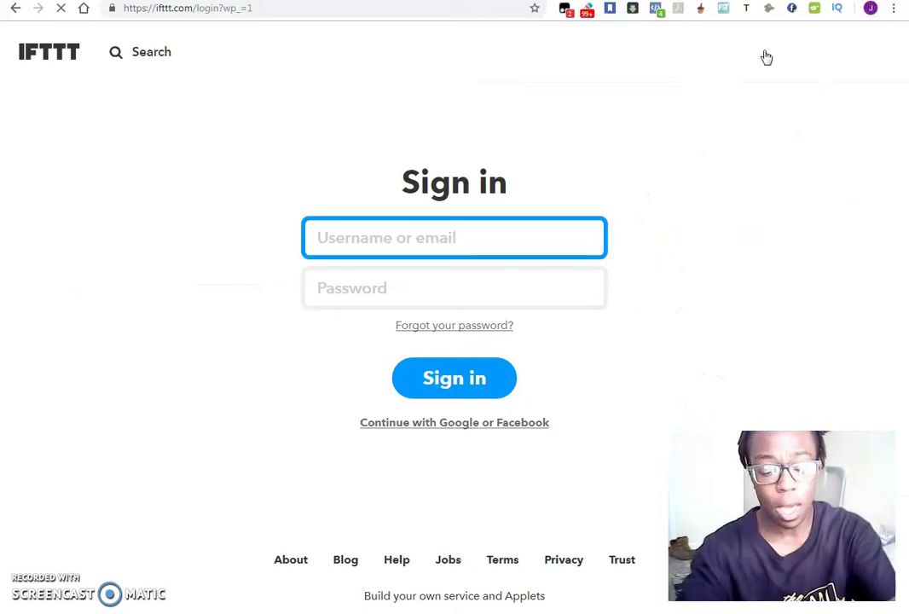
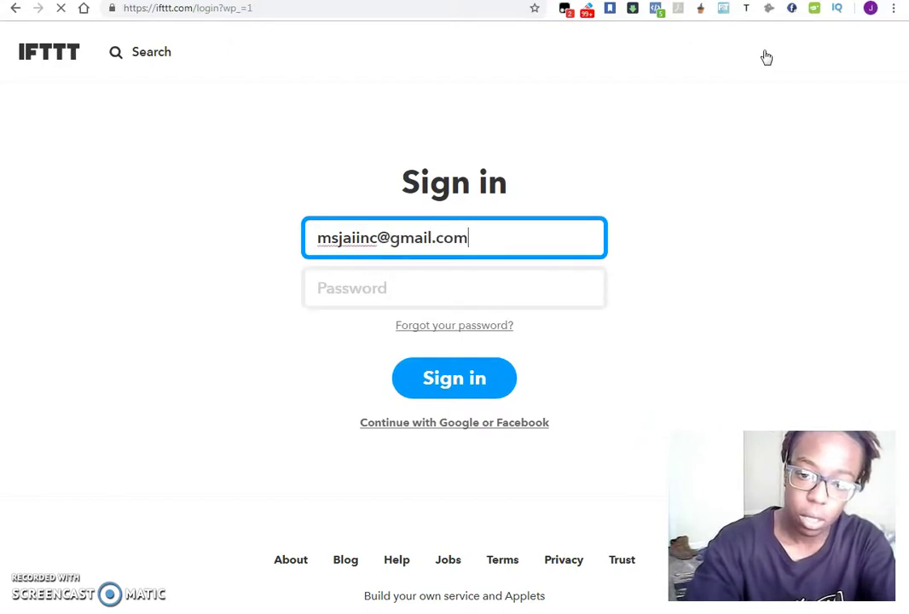
{"action": "key", "text": "Tab"}
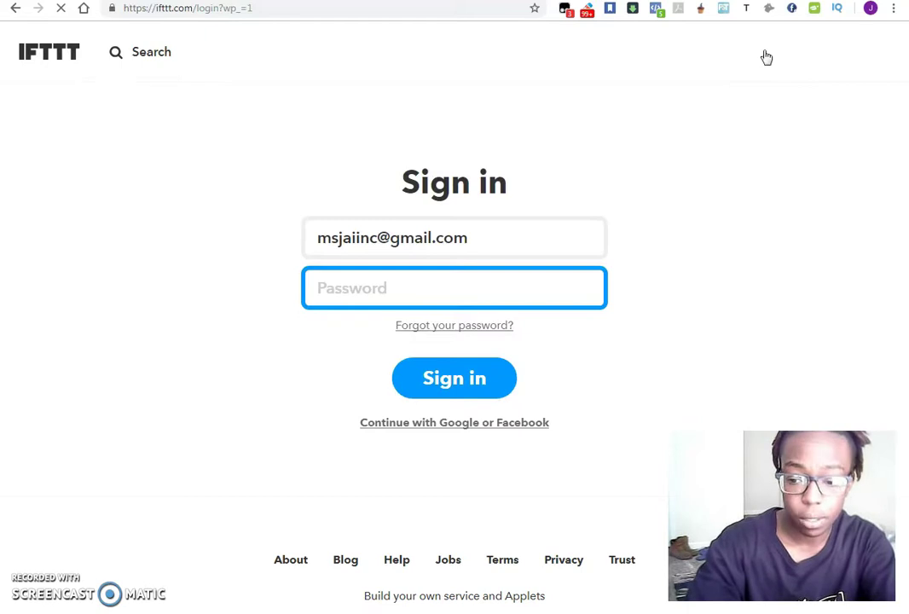
{"action": "type", "text": "••"}
{"action": "key", "text": "BackSpace"}
{"action": "key", "text": "BackSpace"}
{"action": "type", "text": "•••••••••••••"}
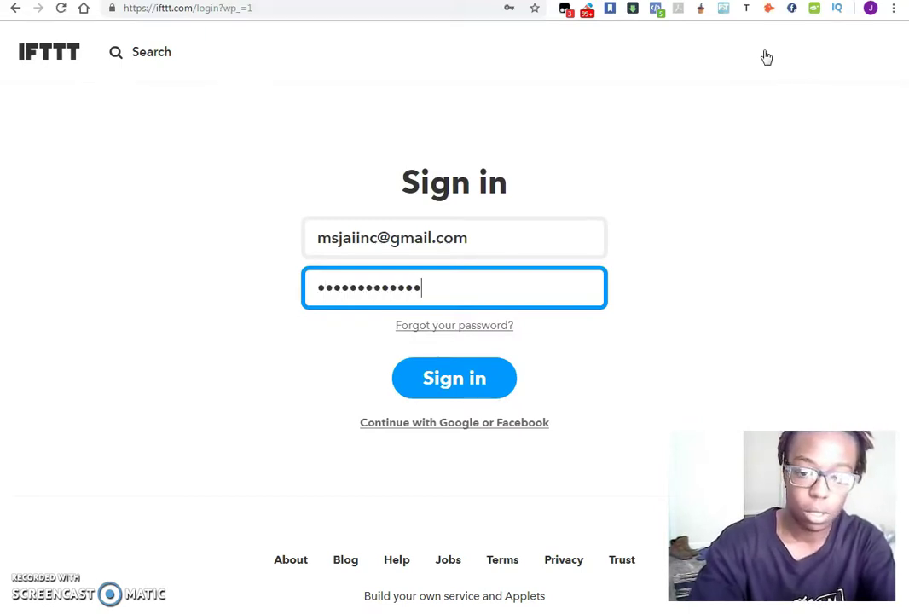
{"action": "key", "text": "Return"}
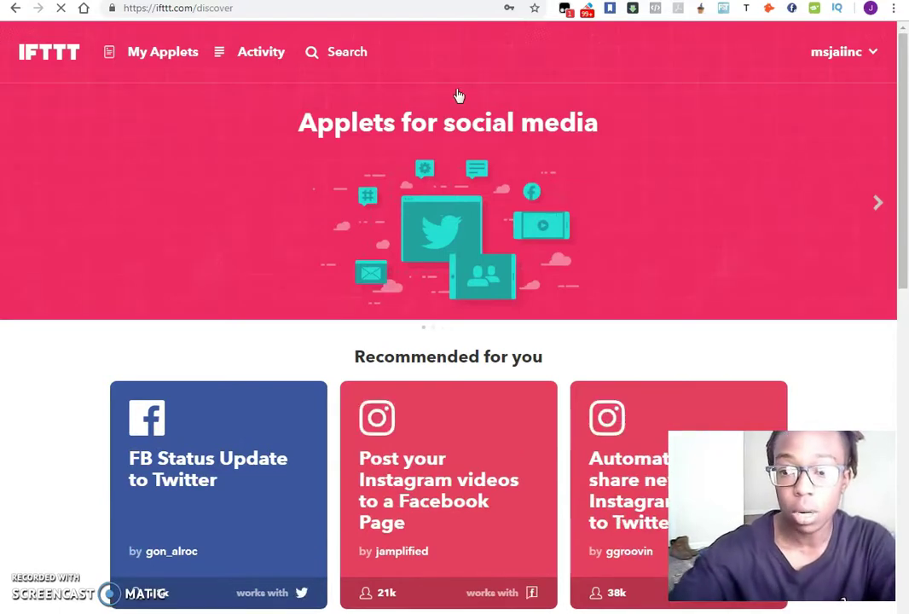
{"action": "scroll", "coordinate": [807, 197], "scroll_direction": "down", "scroll_amount": 3}
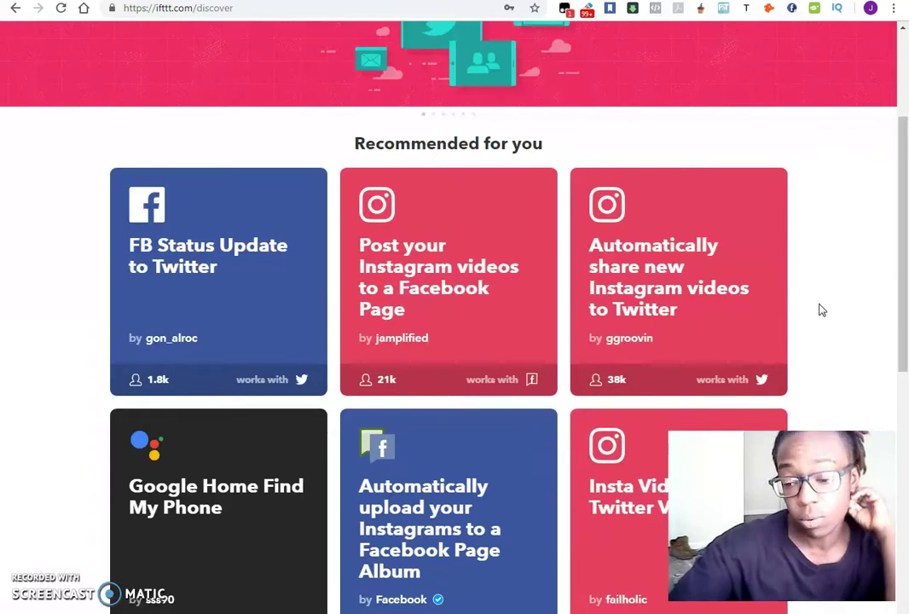
{"action": "scroll", "coordinate": [825, 285], "scroll_direction": "down", "scroll_amount": 2}
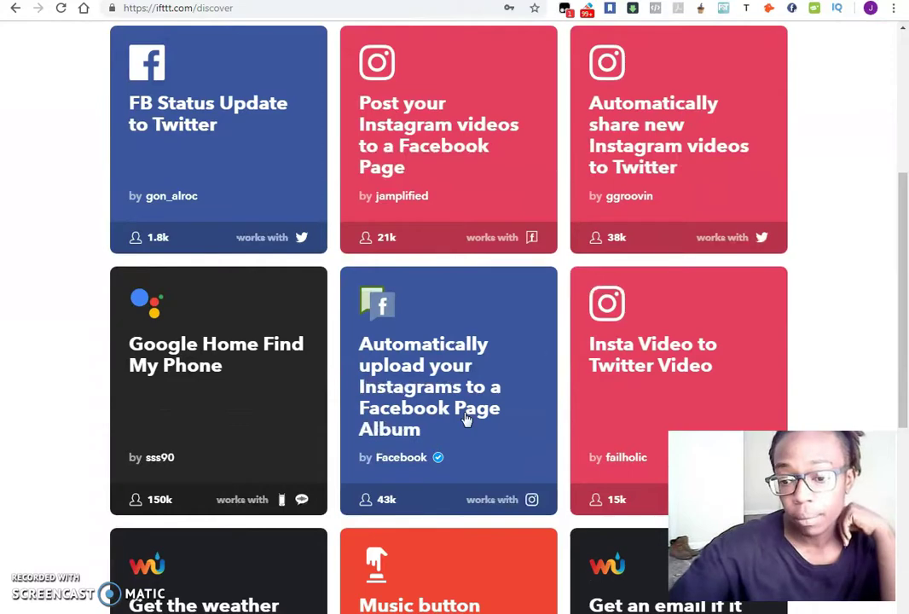
{"action": "scroll", "coordinate": [848, 264], "scroll_direction": "down", "scroll_amount": 5}
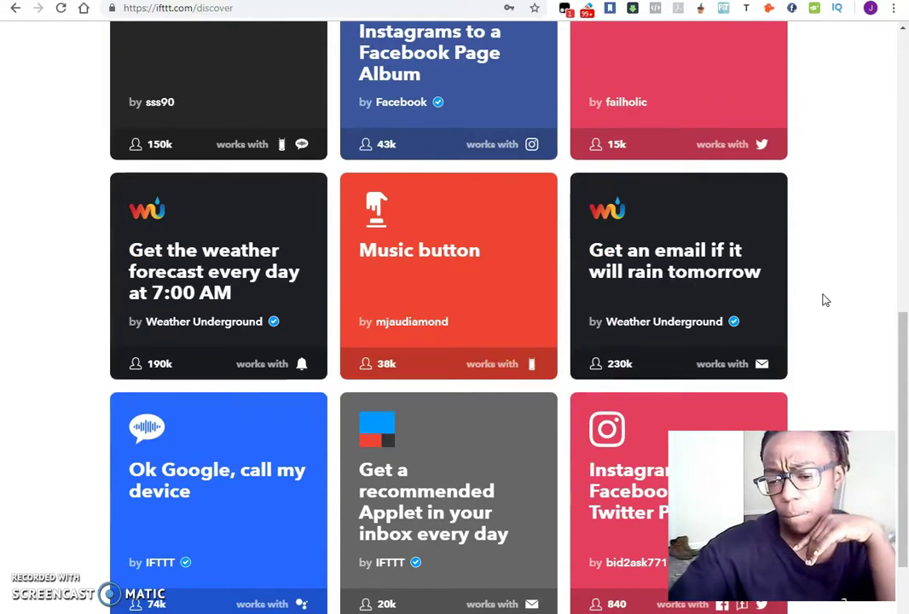
{"action": "scroll", "coordinate": [824, 298], "scroll_direction": "down", "scroll_amount": 2}
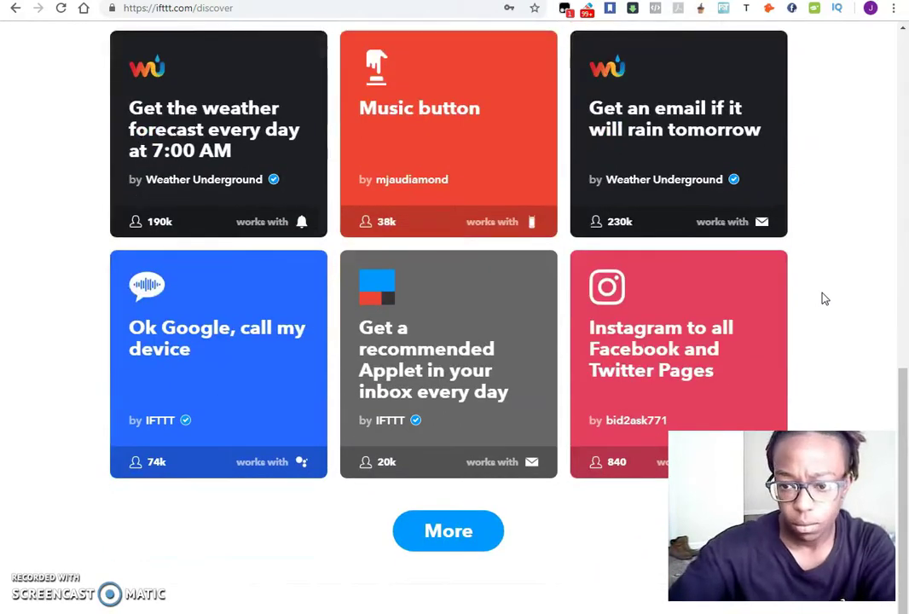
Switch on the 'Get an email if it will rain tomorrow' applet.
{"action": "left_click", "coordinate": [719, 148]}
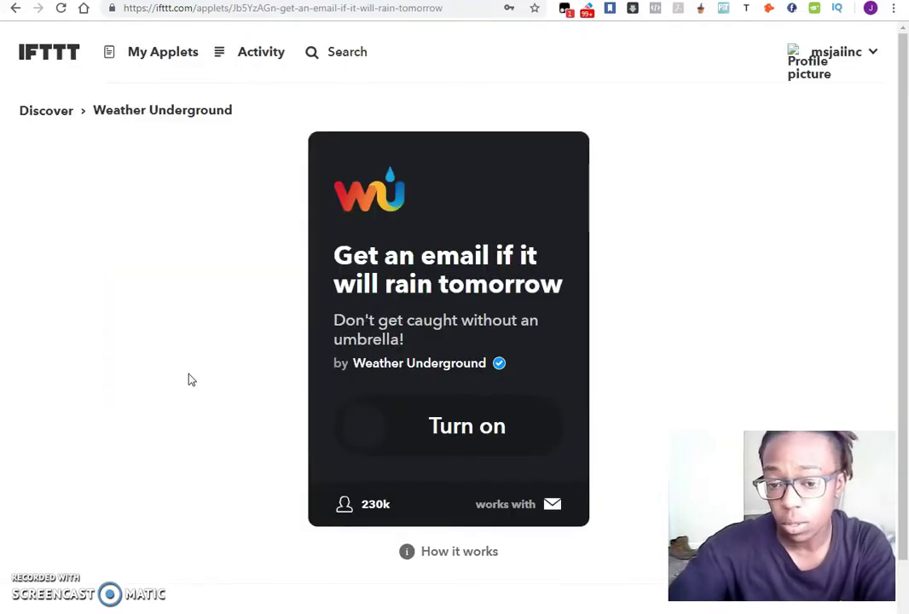
{"action": "left_click", "coordinate": [375, 434]}
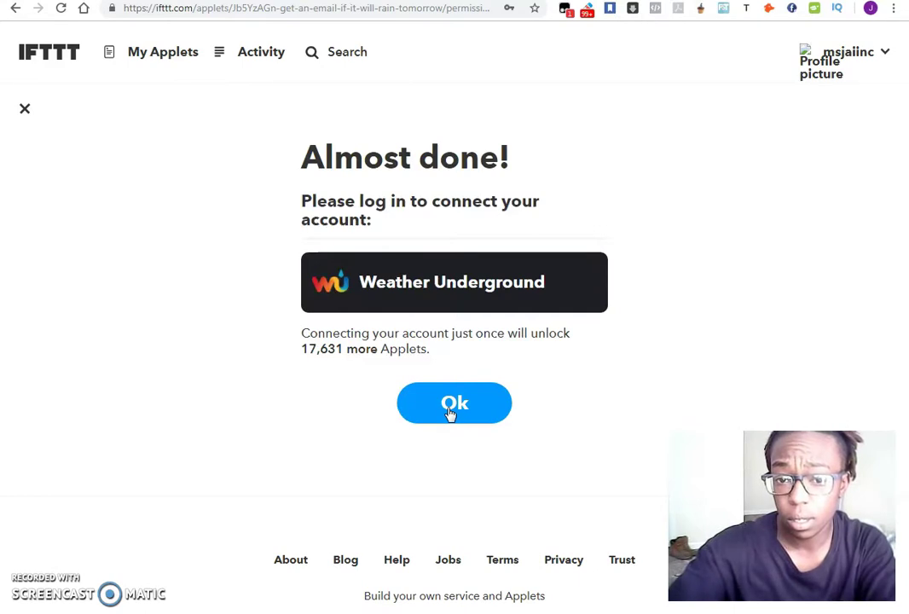
Browse My Applets to review the WordPress, Instagram and Facebook-to-Twitter applets.
{"action": "left_click", "coordinate": [162, 52]}
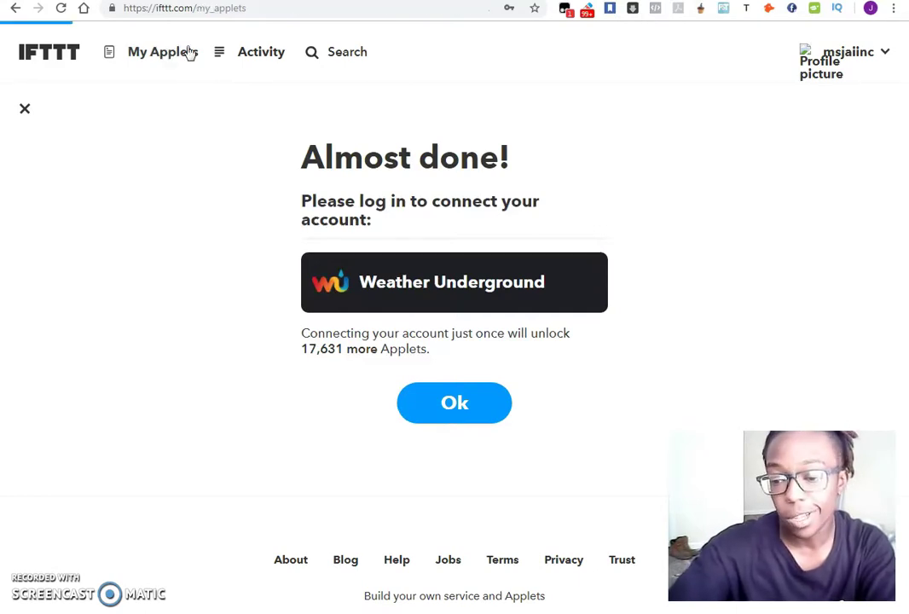
{"action": "scroll", "coordinate": [40, 256], "scroll_direction": "down", "scroll_amount": 2}
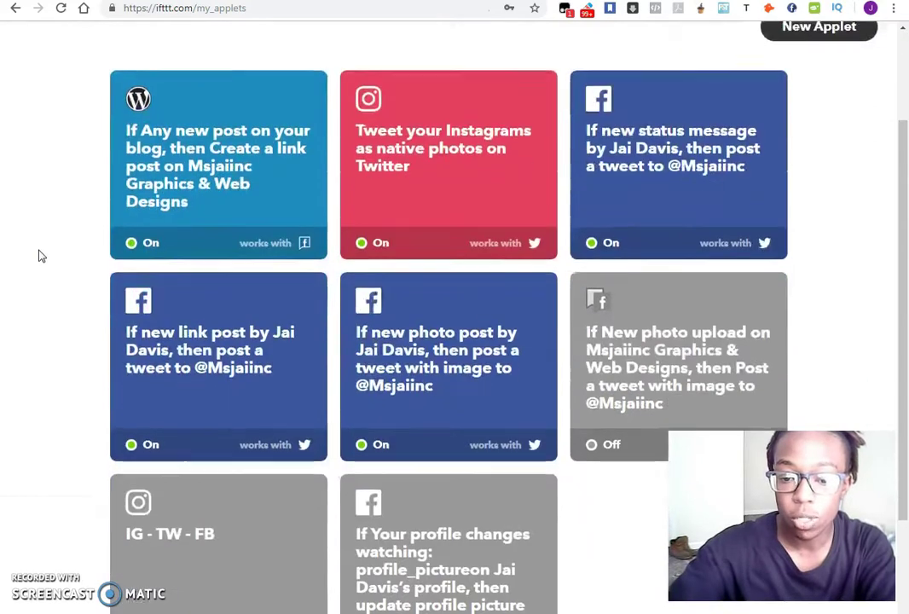
{"action": "scroll", "coordinate": [39, 256], "scroll_direction": "up", "scroll_amount": 1}
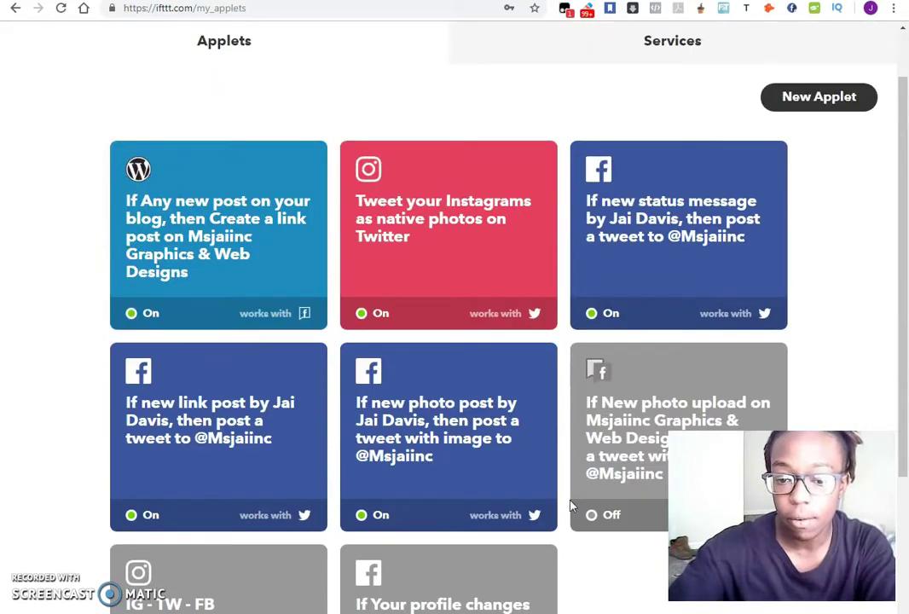
{"action": "scroll", "coordinate": [593, 296], "scroll_direction": "down", "scroll_amount": 2}
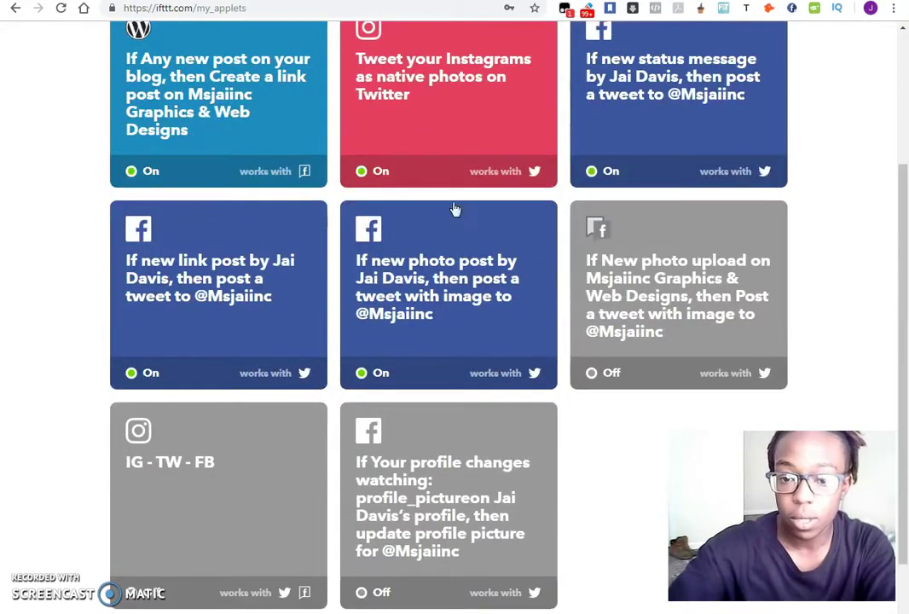
{"action": "scroll", "coordinate": [883, 349], "scroll_direction": "up", "scroll_amount": 1}
{"action": "scroll", "coordinate": [884, 349], "scroll_direction": "up", "scroll_amount": 1}
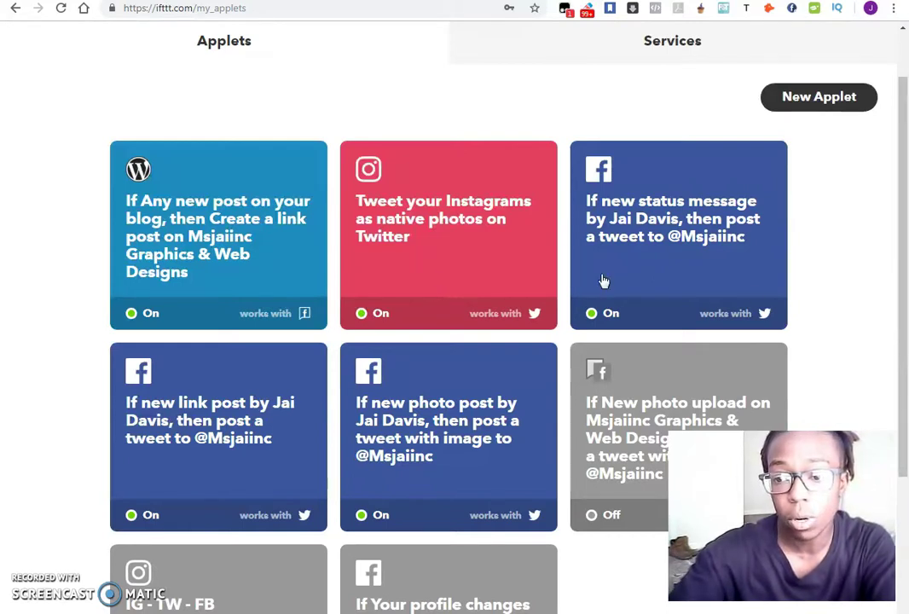
{"action": "scroll", "coordinate": [856, 384], "scroll_direction": "up", "scroll_amount": 2}
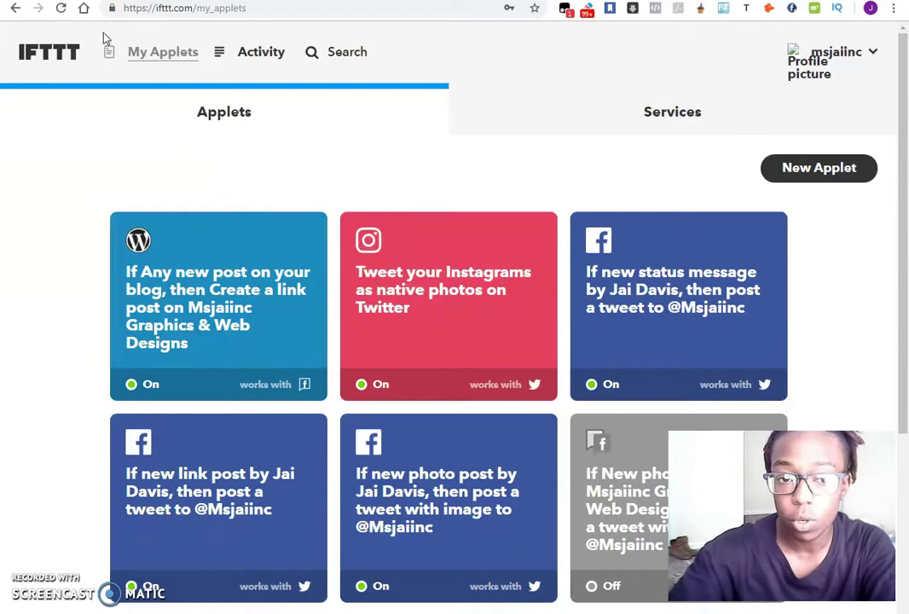
Start a new applet and begin choosing its 'this' trigger service.
{"action": "left_click", "coordinate": [830, 169]}
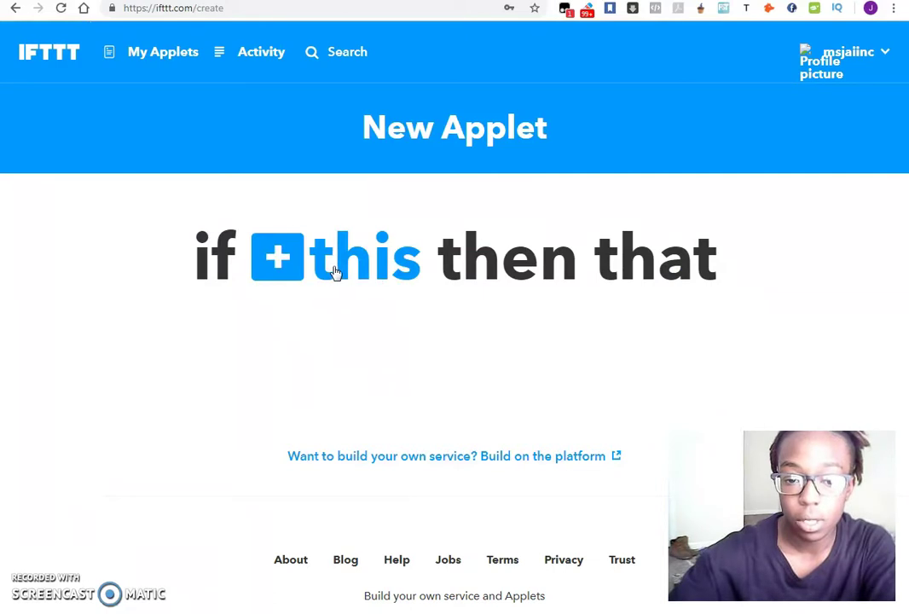
{"action": "left_click", "coordinate": [335, 271]}
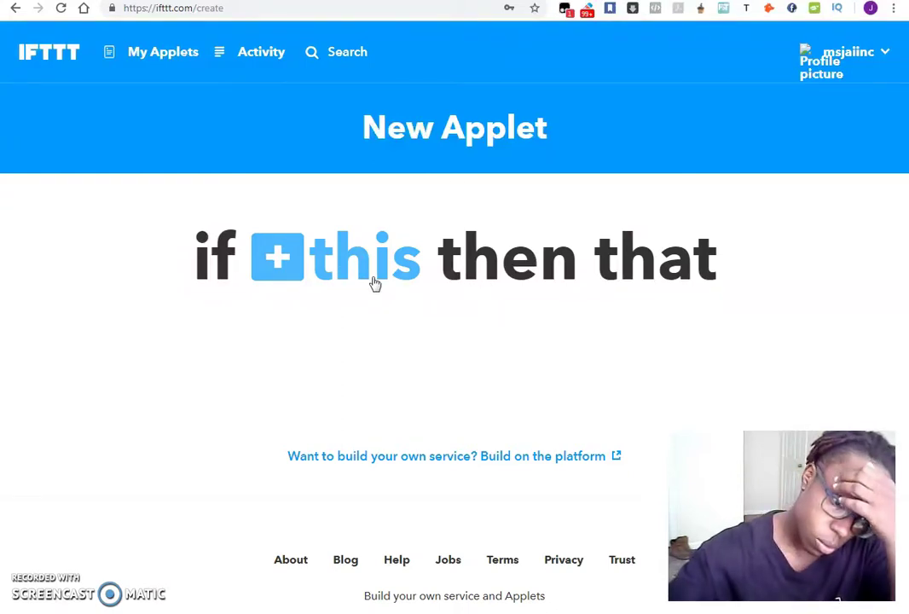
{"action": "left_click", "coordinate": [306, 315]}
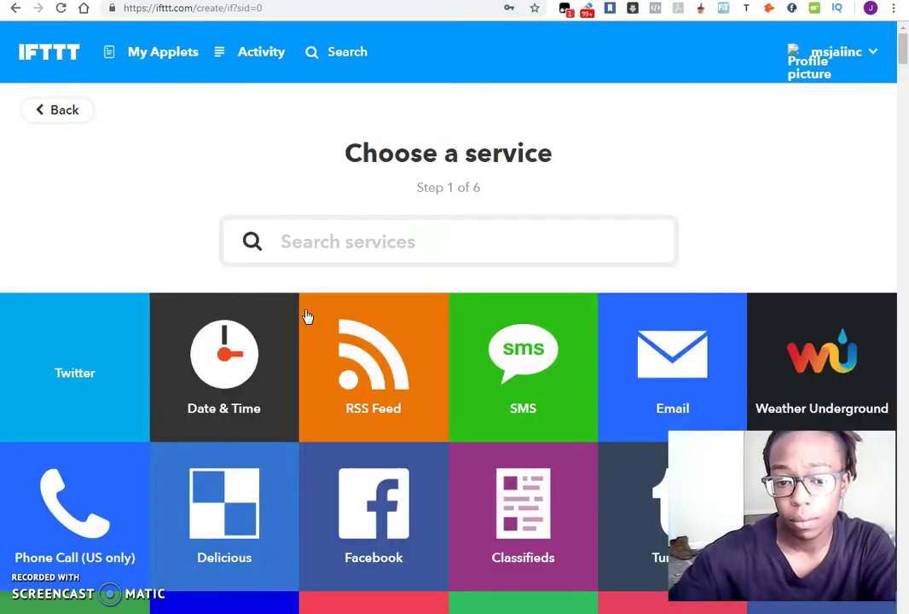
Scroll the trigger service tiles past Twitter and Email until WordPress is visible.
{"action": "scroll", "coordinate": [84, 260], "scroll_direction": "down", "scroll_amount": 3}
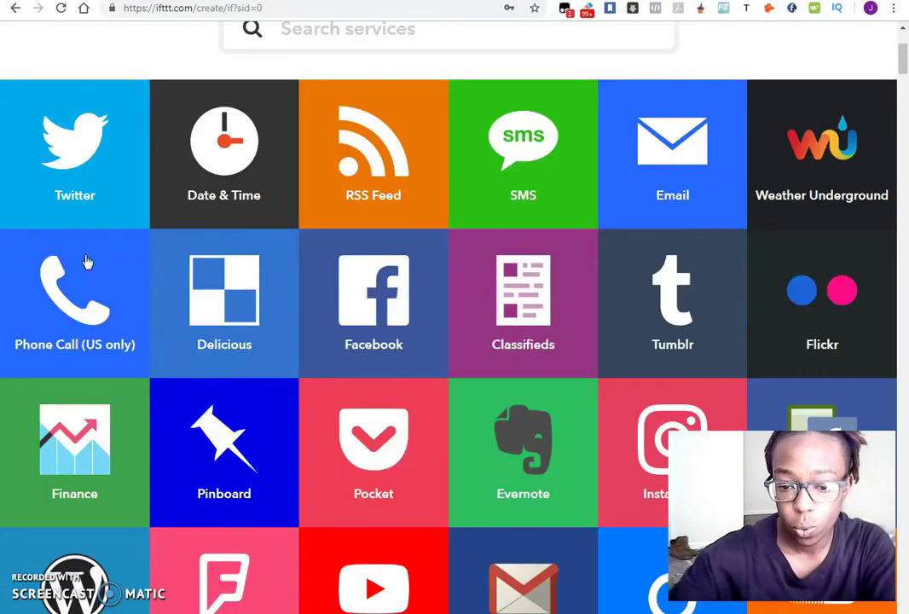
{"action": "scroll", "coordinate": [86, 261], "scroll_direction": "down", "scroll_amount": 2}
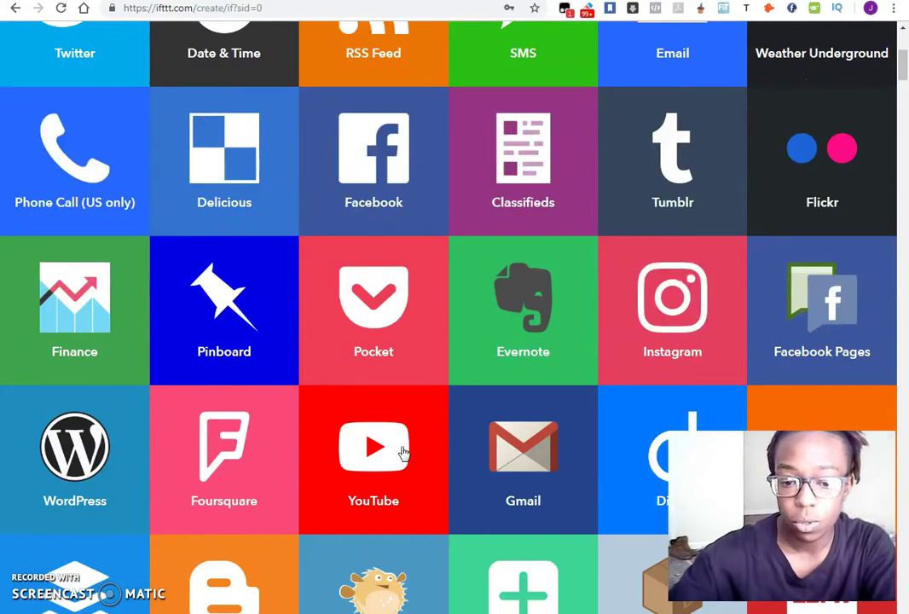
{"action": "scroll", "coordinate": [887, 274], "scroll_direction": "up", "scroll_amount": 4}
{"action": "scroll", "coordinate": [697, 197], "scroll_direction": "down", "scroll_amount": 2}
{"action": "scroll", "coordinate": [791, 203], "scroll_direction": "down", "scroll_amount": 3}
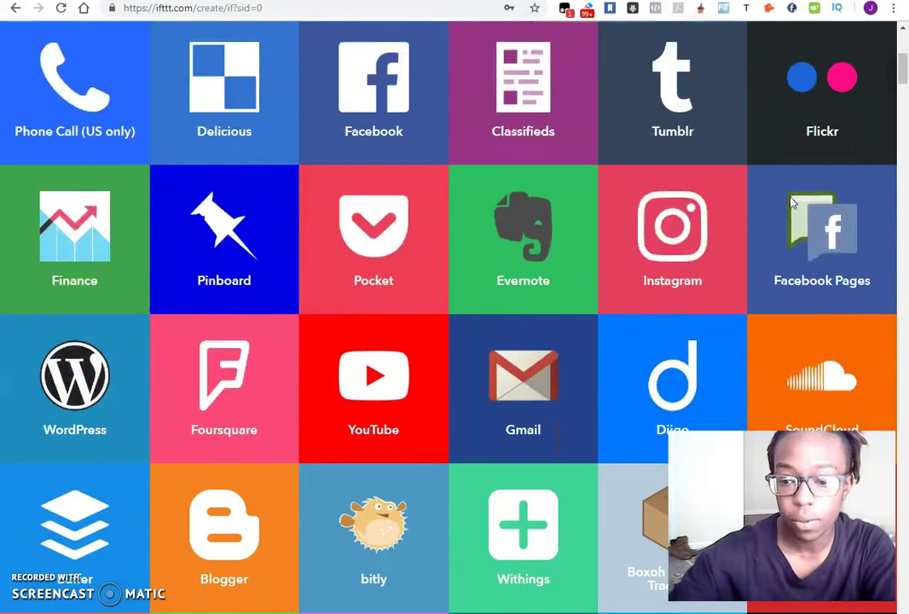
{"action": "scroll", "coordinate": [733, 194], "scroll_direction": "down", "scroll_amount": 2}
{"action": "scroll", "coordinate": [472, 197], "scroll_direction": "down", "scroll_amount": 2}
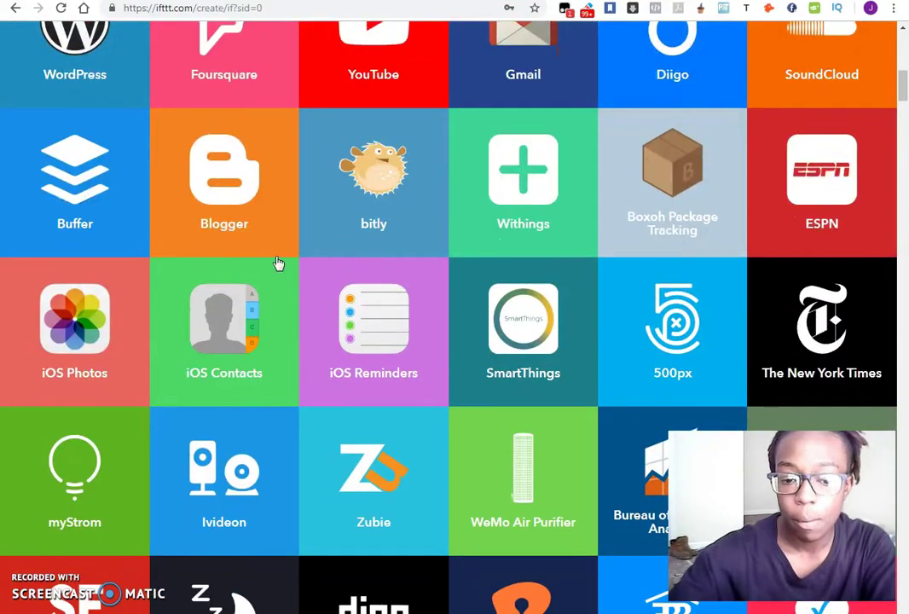
{"action": "scroll", "coordinate": [275, 265], "scroll_direction": "down", "scroll_amount": 2}
{"action": "scroll", "coordinate": [462, 324], "scroll_direction": "down", "scroll_amount": 3}
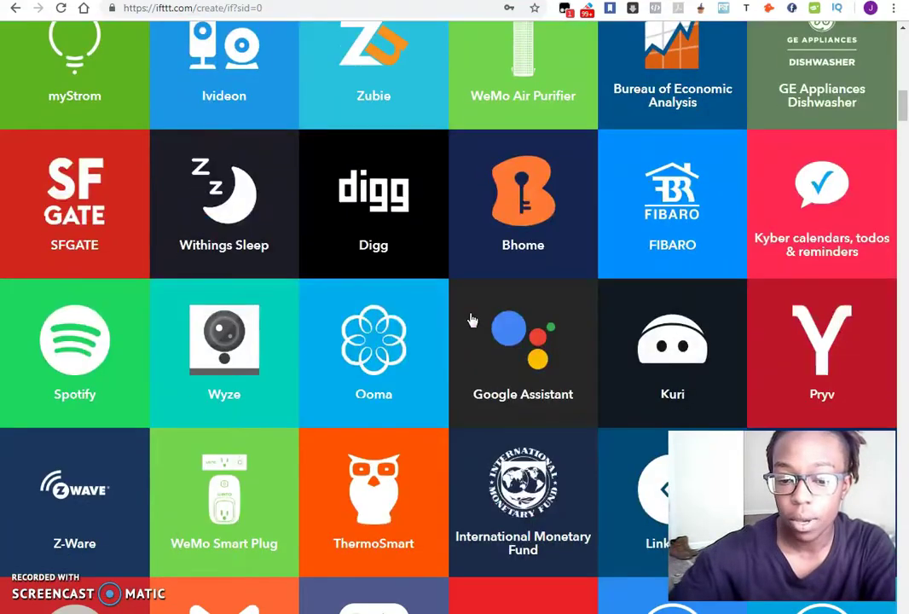
{"action": "scroll", "coordinate": [587, 335], "scroll_direction": "down", "scroll_amount": 2}
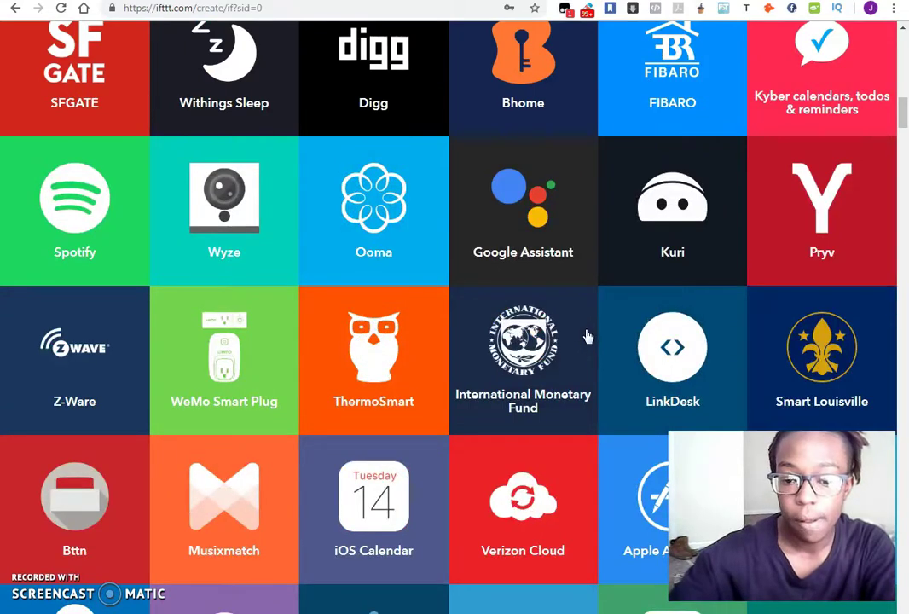
{"action": "scroll", "coordinate": [594, 349], "scroll_direction": "down", "scroll_amount": 3}
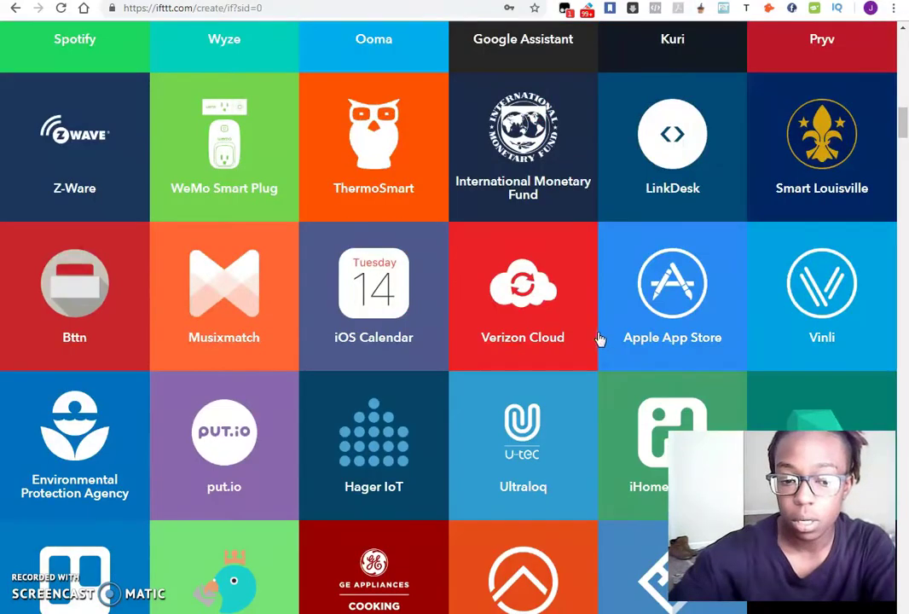
{"action": "scroll", "coordinate": [600, 334], "scroll_direction": "down", "scroll_amount": 1}
{"action": "scroll", "coordinate": [600, 333], "scroll_direction": "up", "scroll_amount": 10}
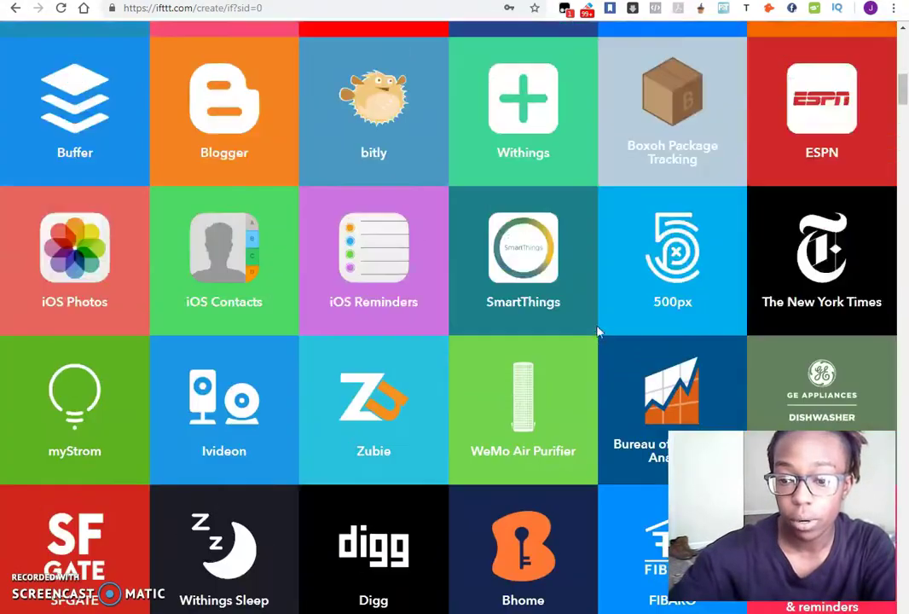
{"action": "scroll", "coordinate": [599, 333], "scroll_direction": "up", "scroll_amount": 6}
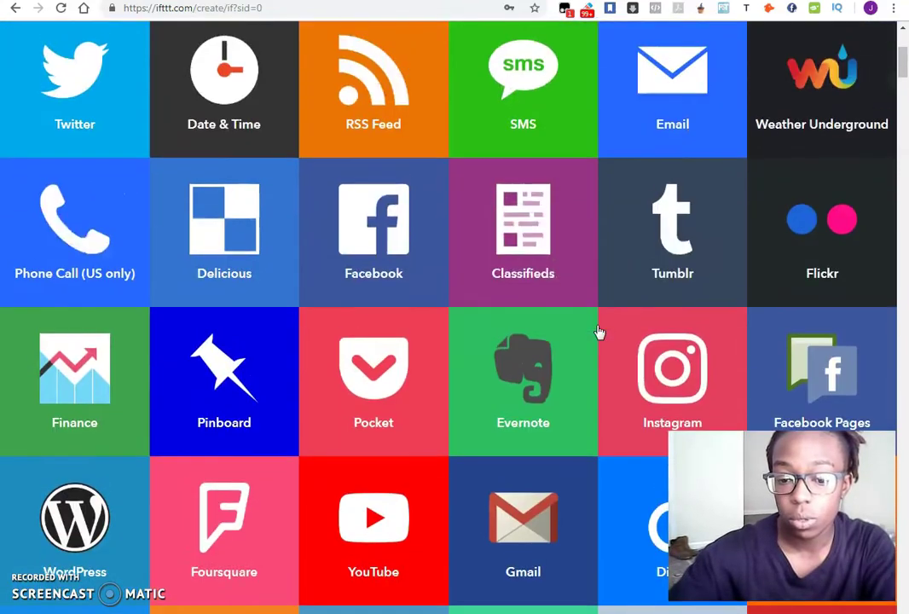
{"action": "scroll", "coordinate": [599, 332], "scroll_direction": "up", "scroll_amount": 3}
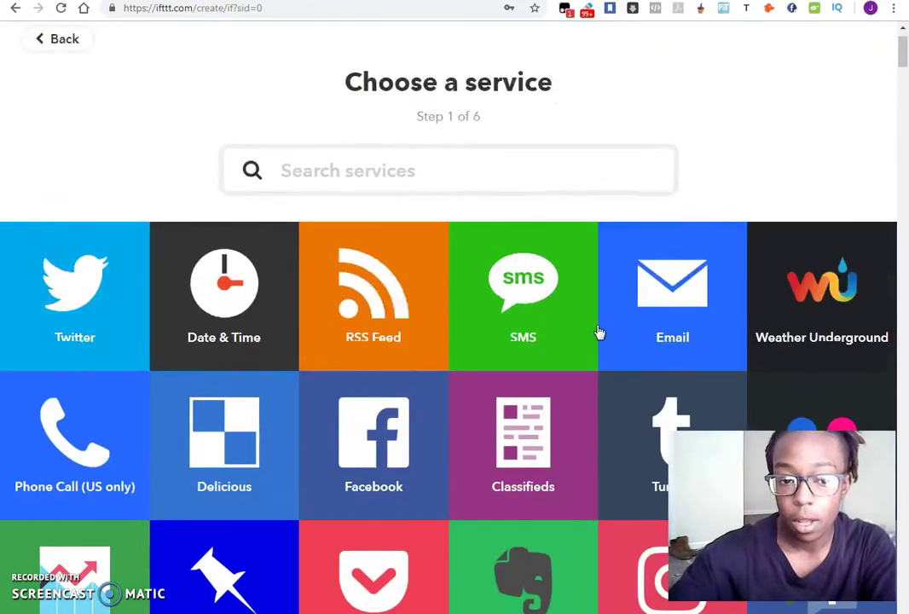
{"action": "scroll", "coordinate": [598, 331], "scroll_direction": "down", "scroll_amount": 3}
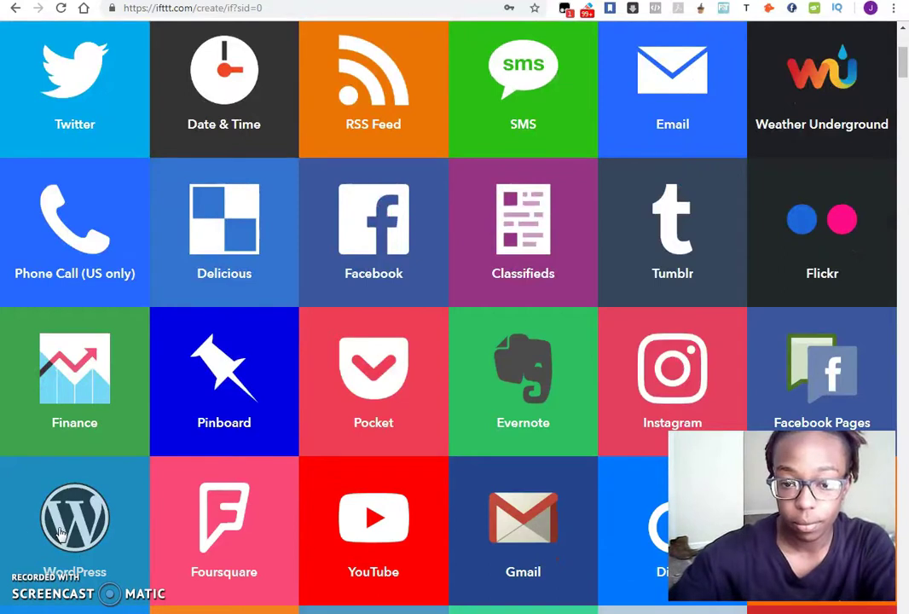
Set WordPress 'Any new post' as the applet's trigger.
{"action": "left_click", "coordinate": [62, 532]}
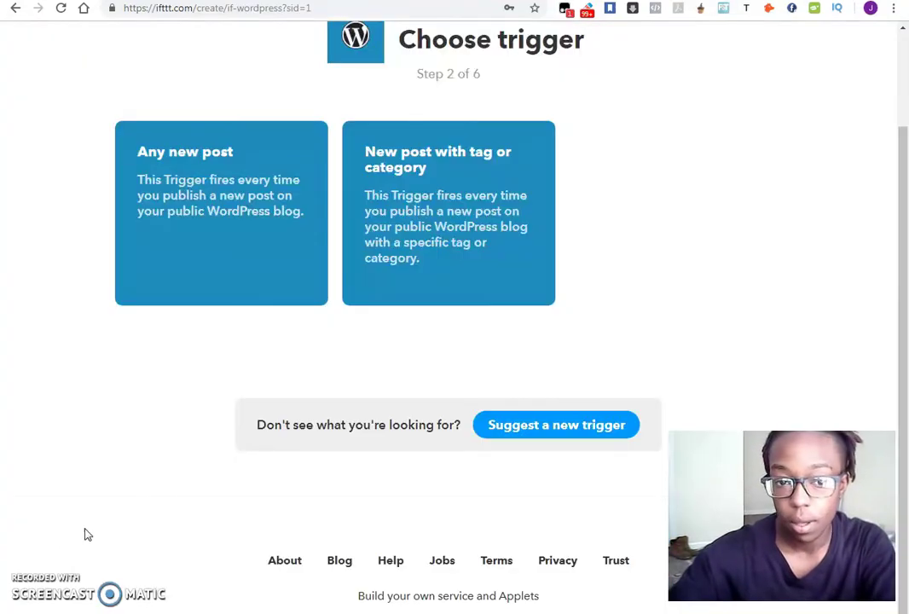
{"action": "scroll", "coordinate": [661, 306], "scroll_direction": "up", "scroll_amount": 2}
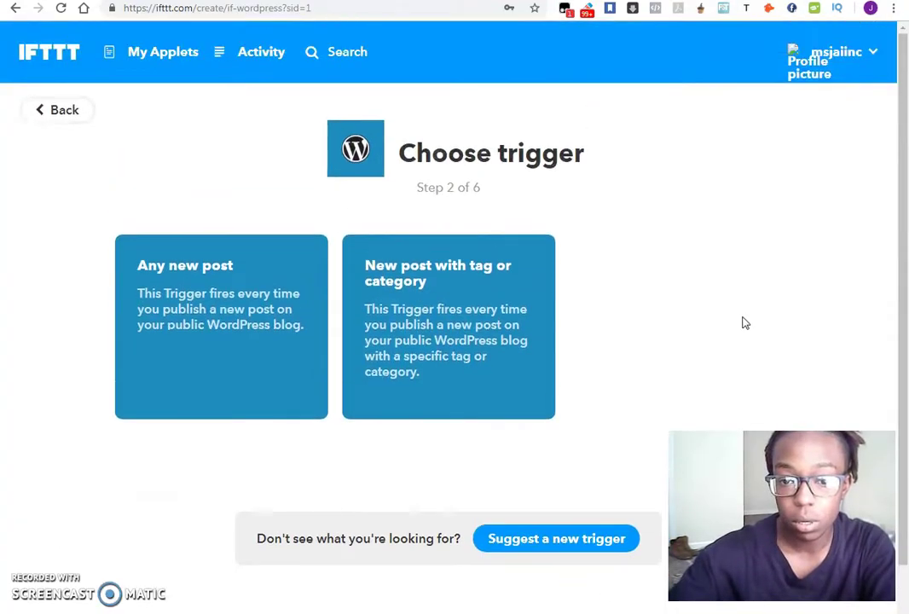
{"action": "left_click", "coordinate": [200, 319]}
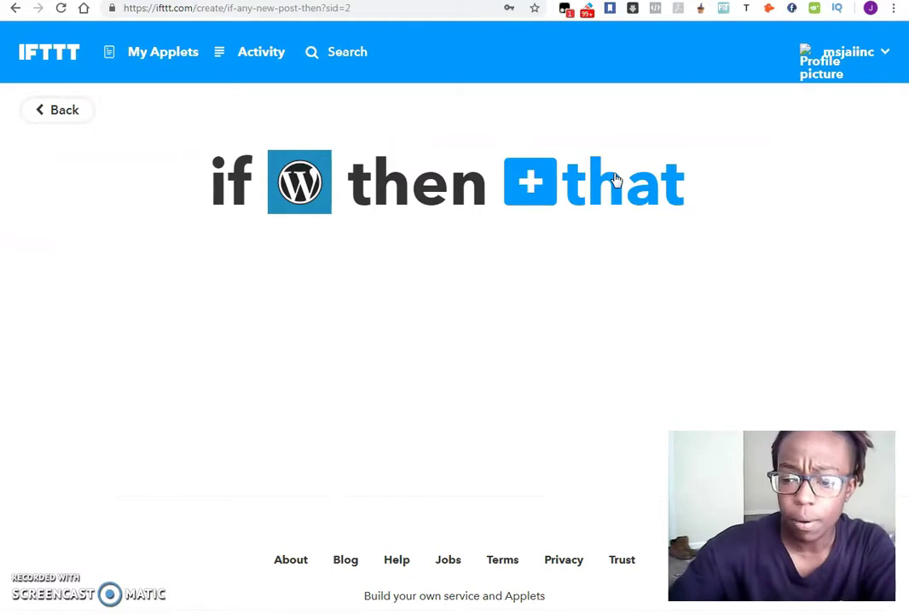
Bring up the action service list and scroll to the Facebook Pages tile.
{"action": "left_click", "coordinate": [585, 199]}
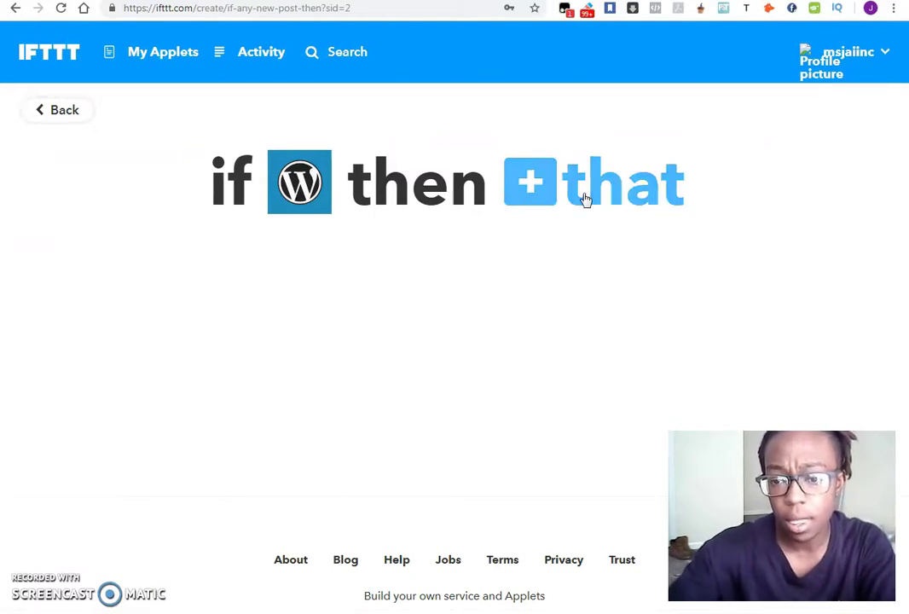
{"action": "scroll", "coordinate": [814, 199], "scroll_direction": "down", "scroll_amount": 1}
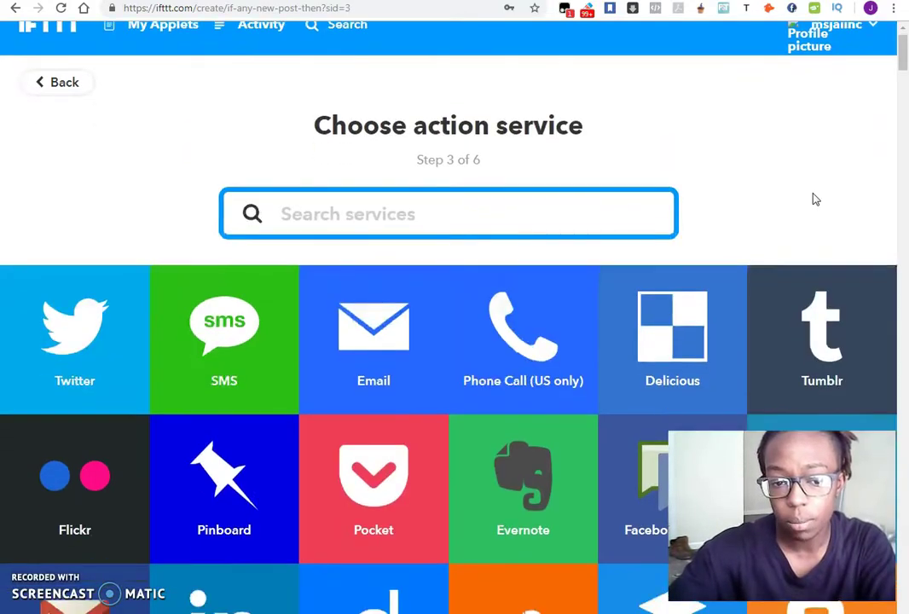
{"action": "scroll", "coordinate": [814, 199], "scroll_direction": "down", "scroll_amount": 2}
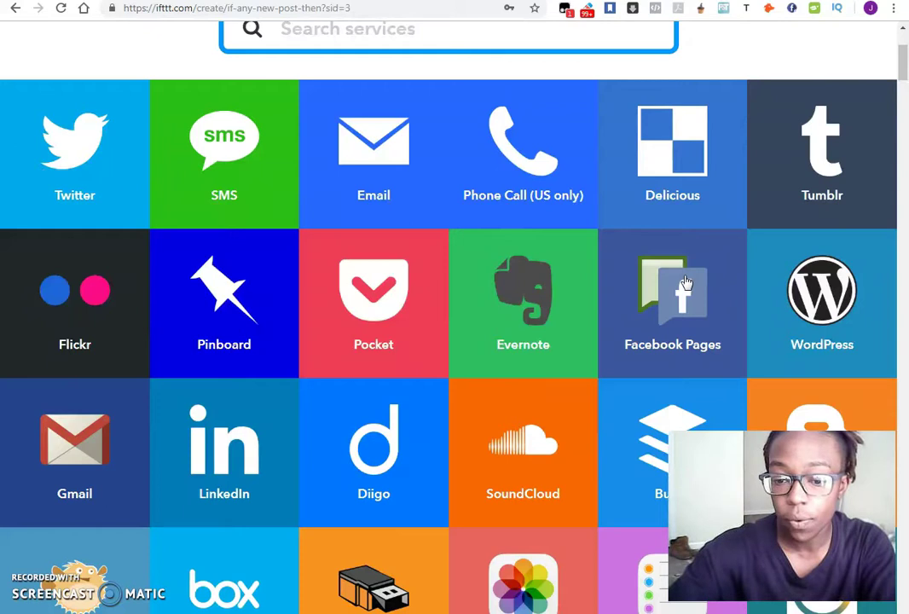
{"action": "scroll", "coordinate": [151, 204], "scroll_direction": "down", "scroll_amount": 2}
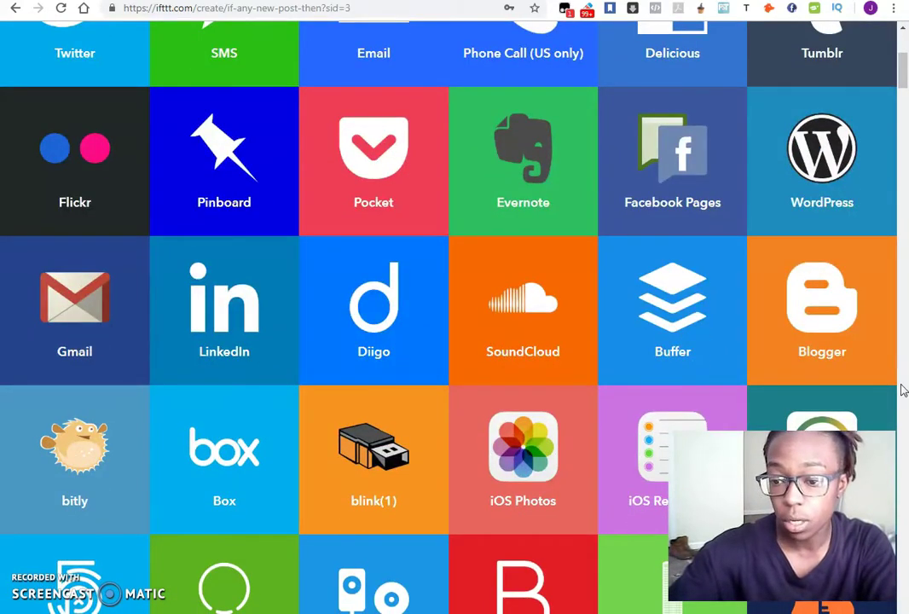
{"action": "scroll", "coordinate": [458, 319], "scroll_direction": "down", "scroll_amount": 6}
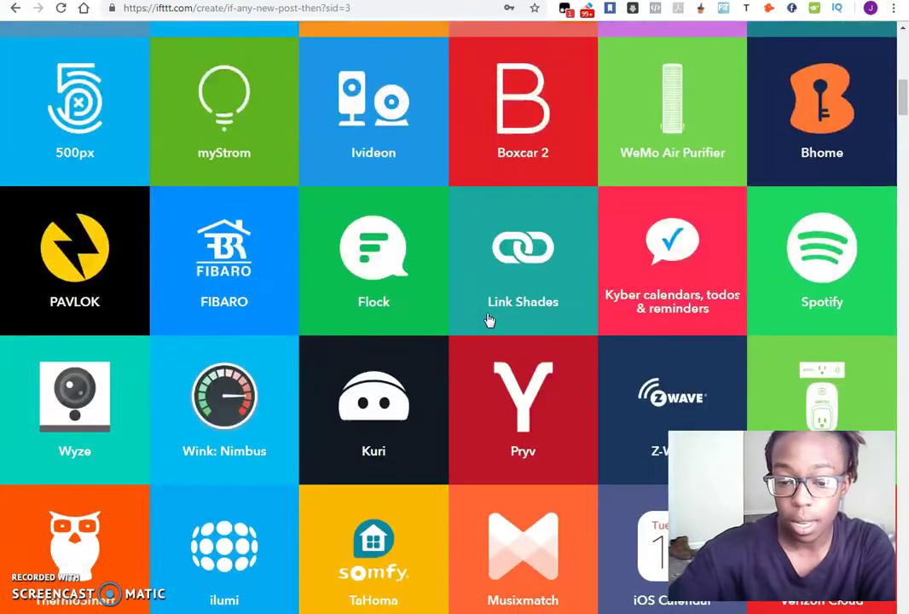
{"action": "scroll", "coordinate": [430, 321], "scroll_direction": "up", "scroll_amount": 7}
{"action": "scroll", "coordinate": [512, 331], "scroll_direction": "up", "scroll_amount": 4}
{"action": "scroll", "coordinate": [509, 315], "scroll_direction": "down", "scroll_amount": 2}
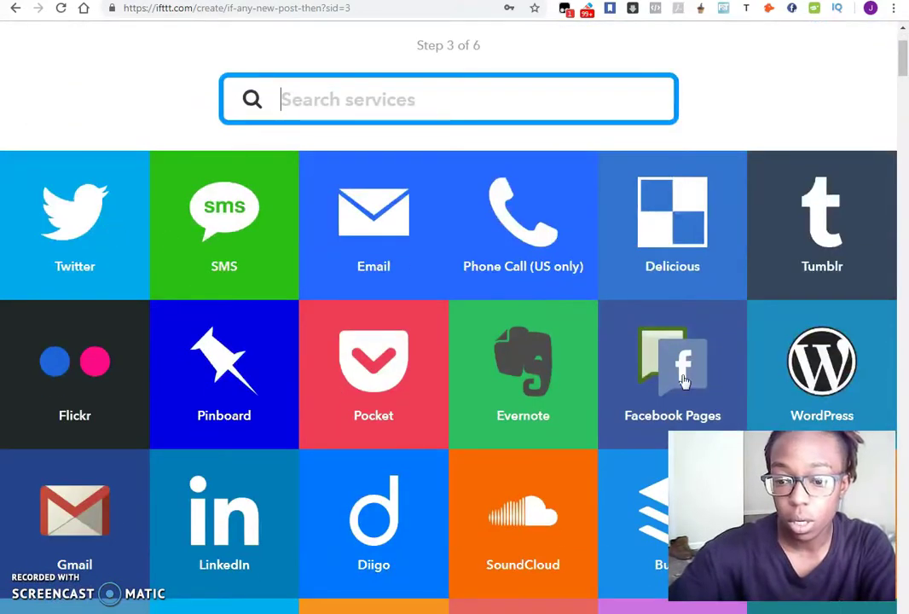
Choose the Facebook Pages link-post action, keeping PostUrl as the Link URL.
{"action": "left_click", "coordinate": [684, 382]}
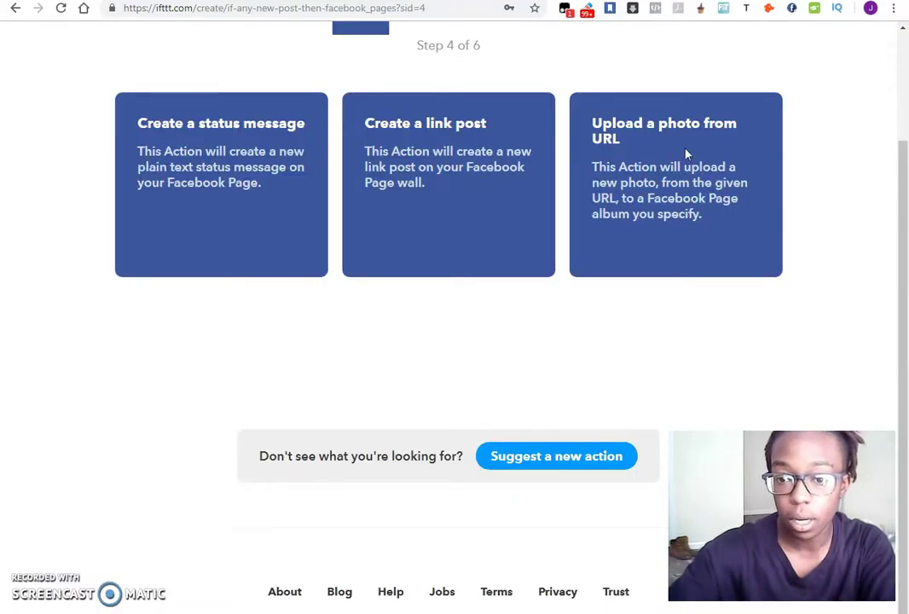
{"action": "scroll", "coordinate": [716, 154], "scroll_direction": "up", "scroll_amount": 2}
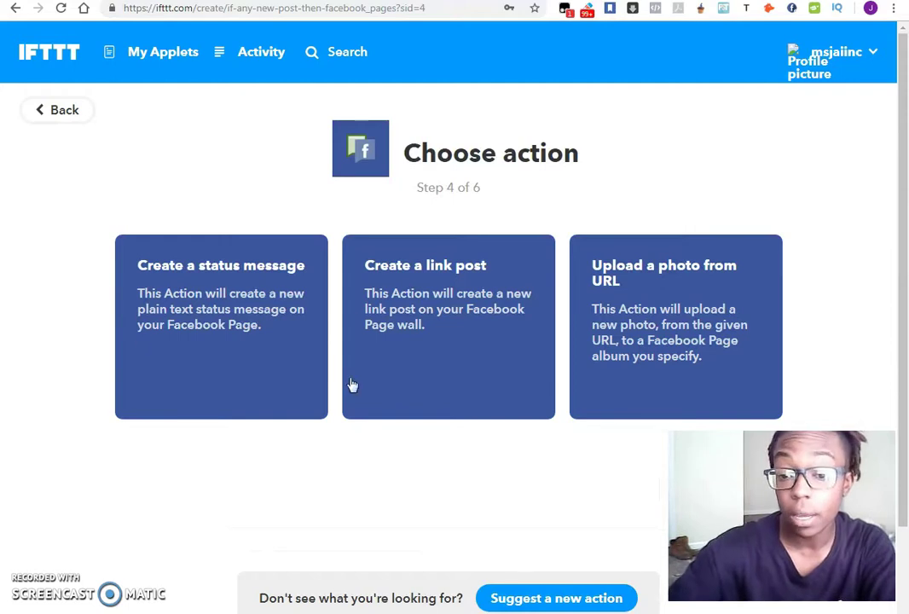
{"action": "left_click", "coordinate": [470, 341]}
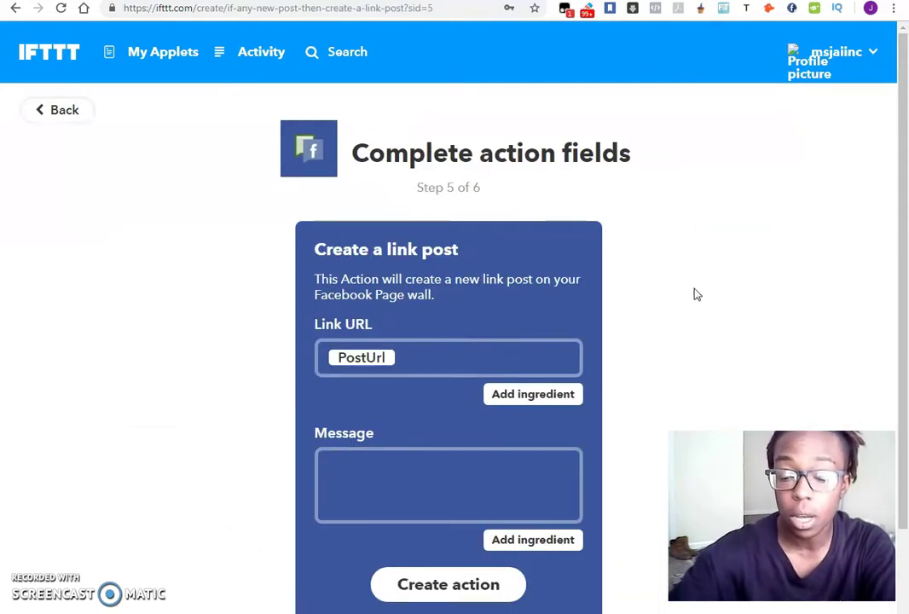
{"action": "scroll", "coordinate": [704, 292], "scroll_direction": "down", "scroll_amount": 2}
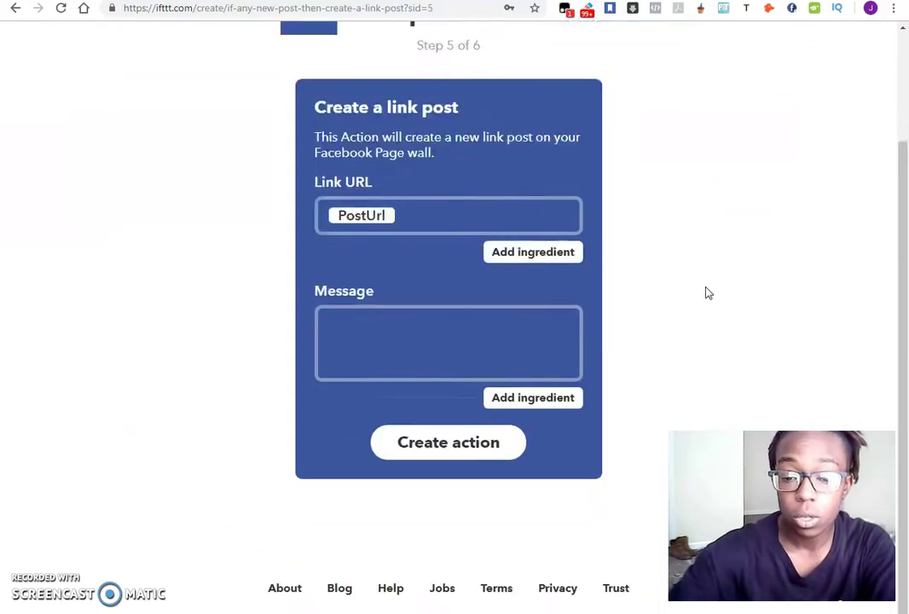
{"action": "left_click", "coordinate": [380, 341]}
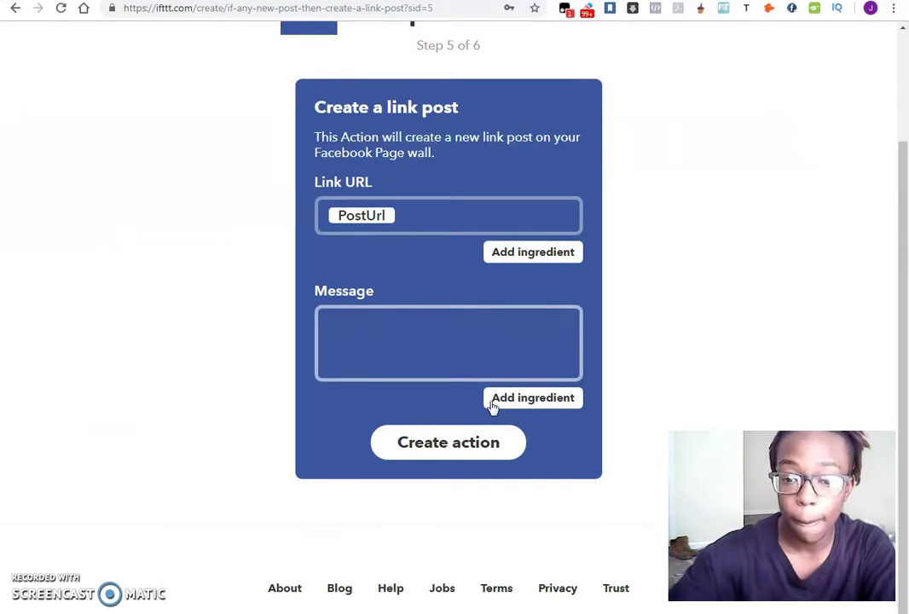
{"action": "left_click", "coordinate": [369, 217]}
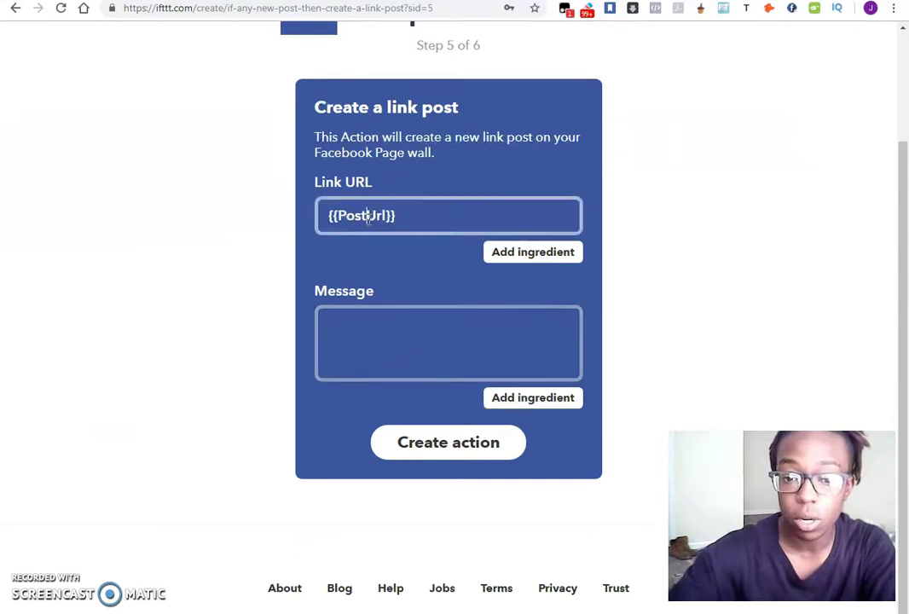
{"action": "left_click", "coordinate": [627, 279]}
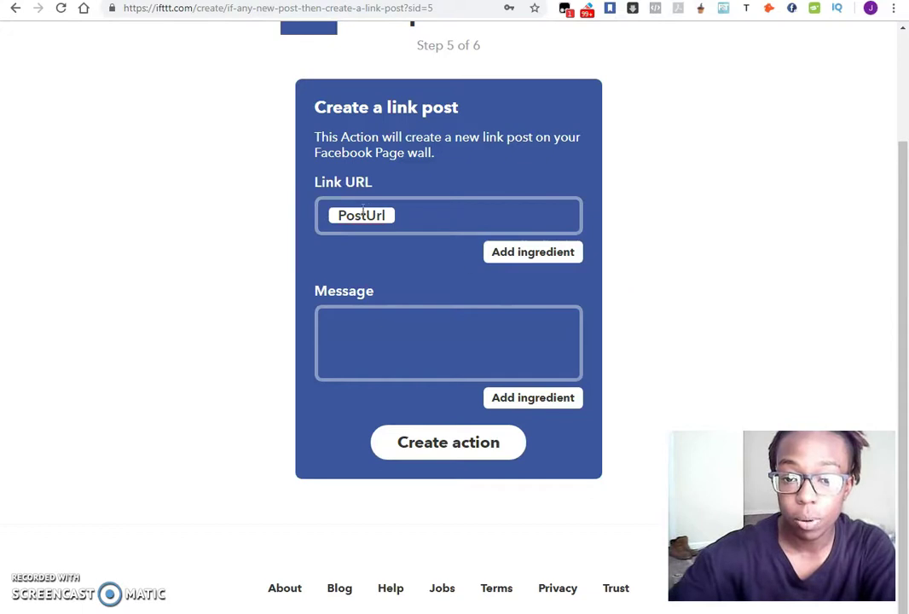
Insert the PostTitle and then PostContent ingredients into the Message field.
{"action": "left_click", "coordinate": [446, 329]}
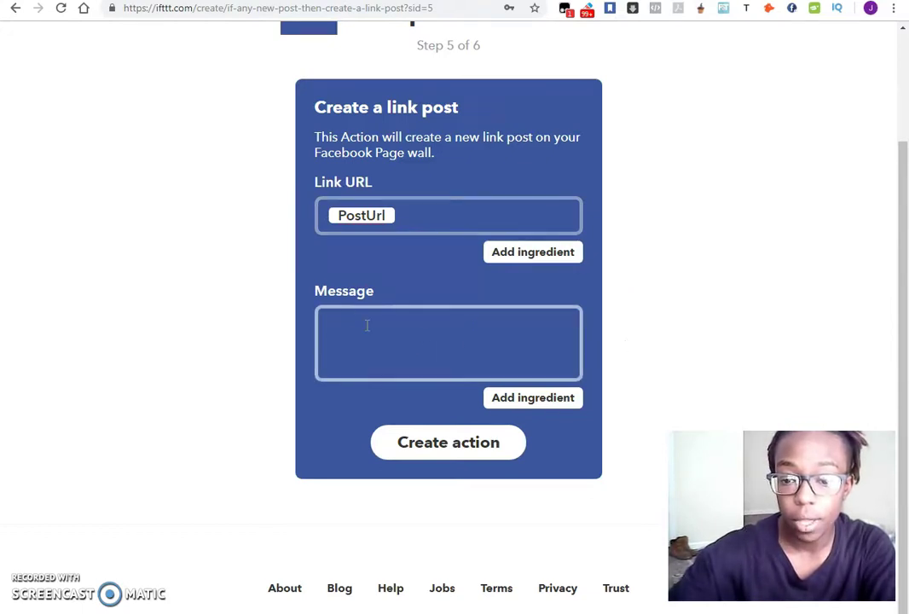
{"action": "left_click", "coordinate": [517, 402]}
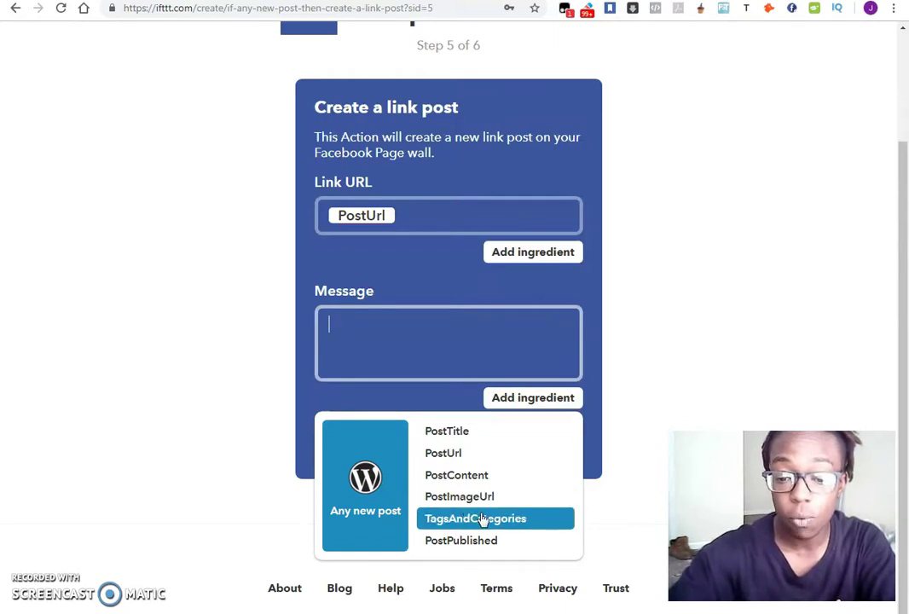
{"action": "left_click", "coordinate": [440, 438]}
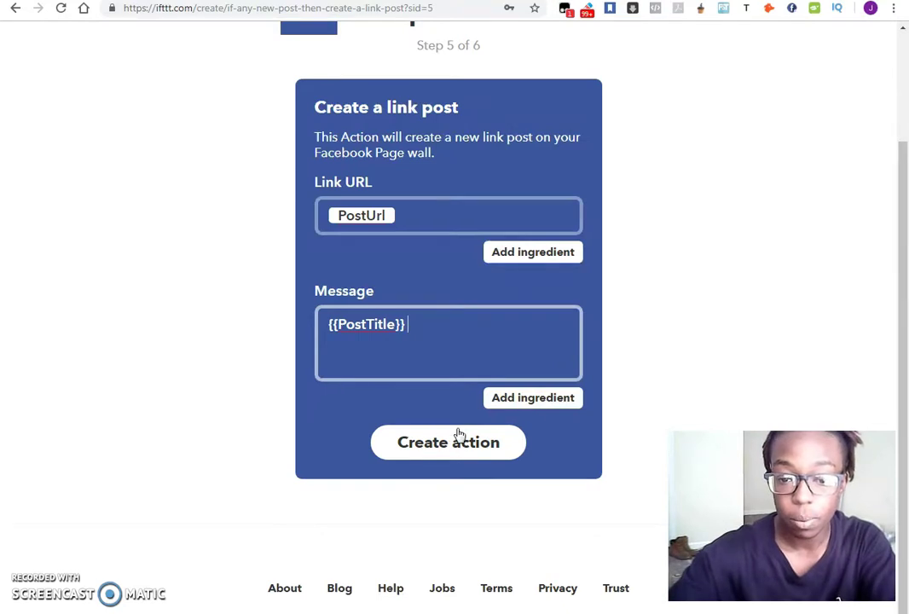
{"action": "left_click", "coordinate": [537, 399]}
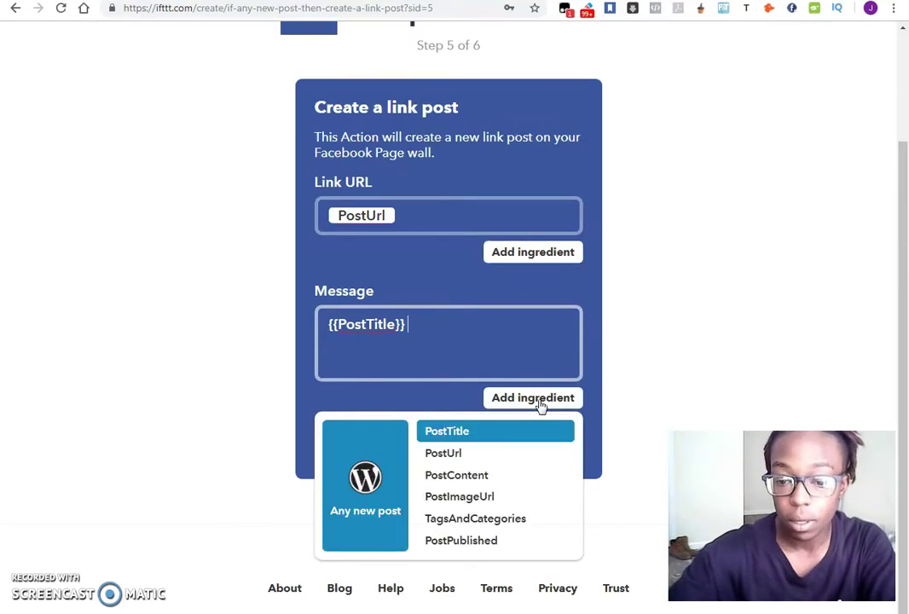
{"action": "left_click", "coordinate": [493, 479]}
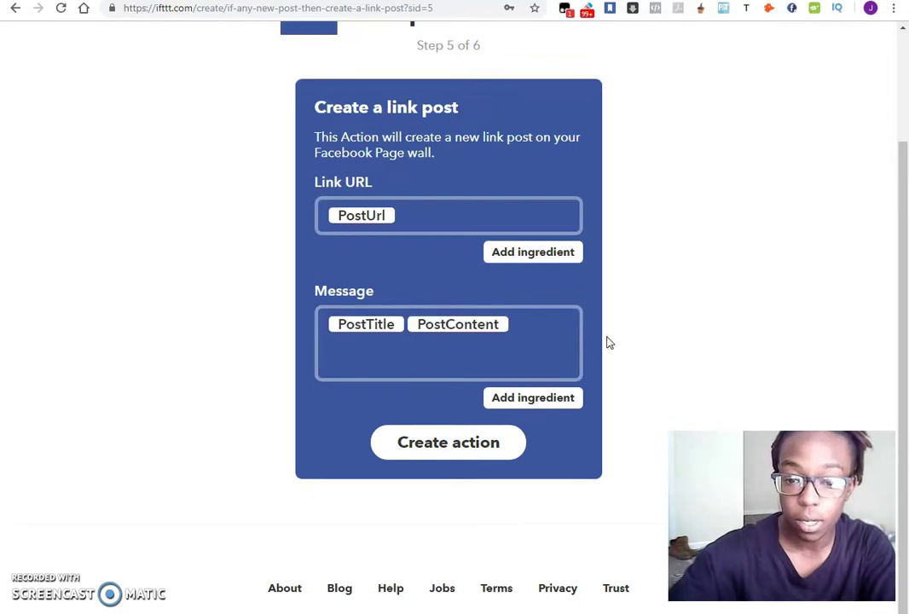
{"action": "scroll", "coordinate": [631, 341], "scroll_direction": "up", "scroll_amount": 2}
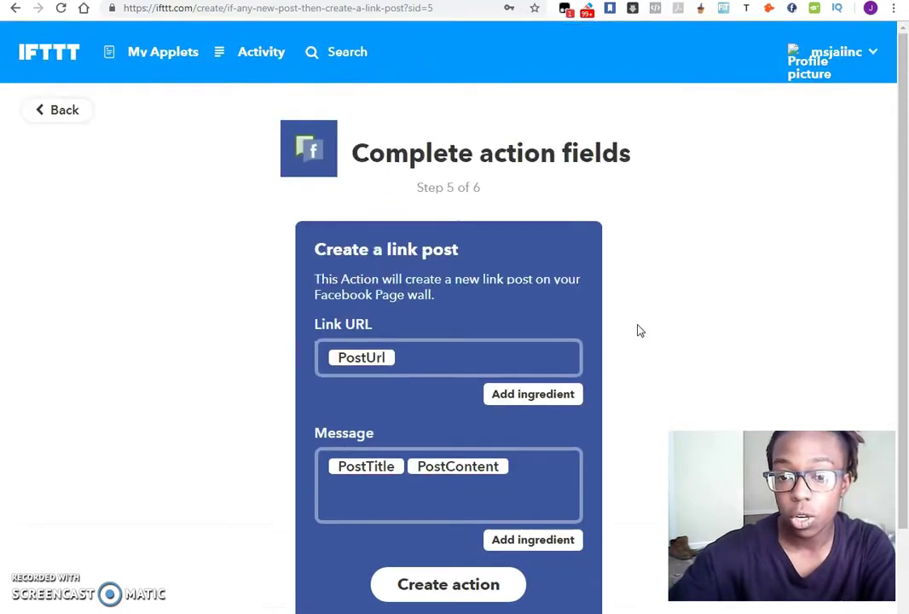
{"action": "scroll", "coordinate": [580, 384], "scroll_direction": "down", "scroll_amount": 2}
{"action": "scroll", "coordinate": [776, 298], "scroll_direction": "up", "scroll_amount": 2}
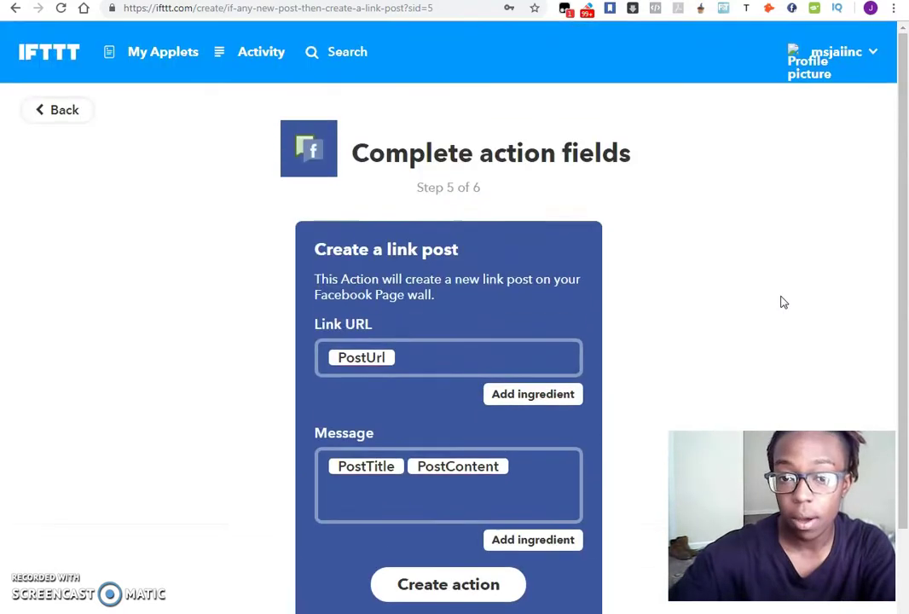
Open the WordPress-to-Facebook applet's Configure page to review its PostUrl link and message.
{"action": "left_click", "coordinate": [162, 52]}
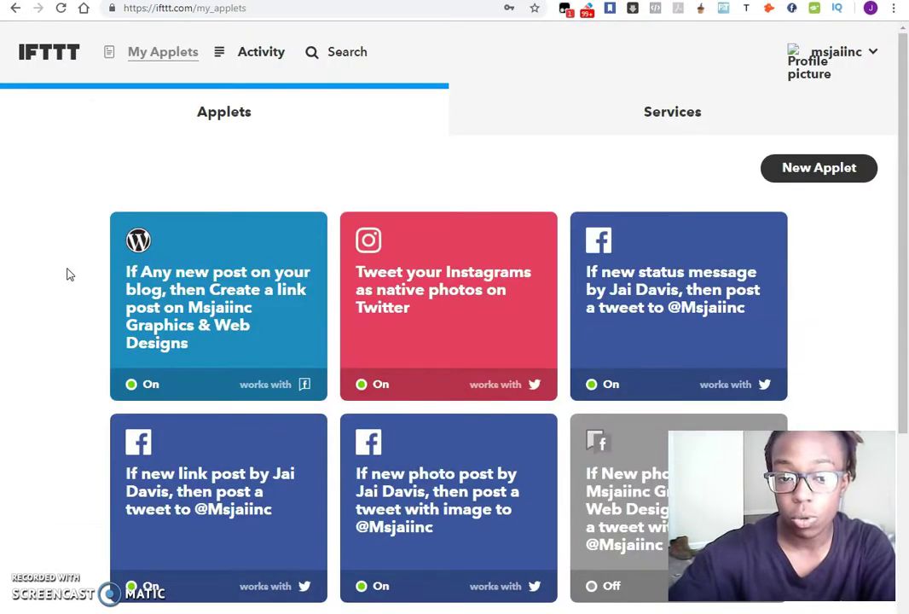
{"action": "left_click", "coordinate": [193, 310]}
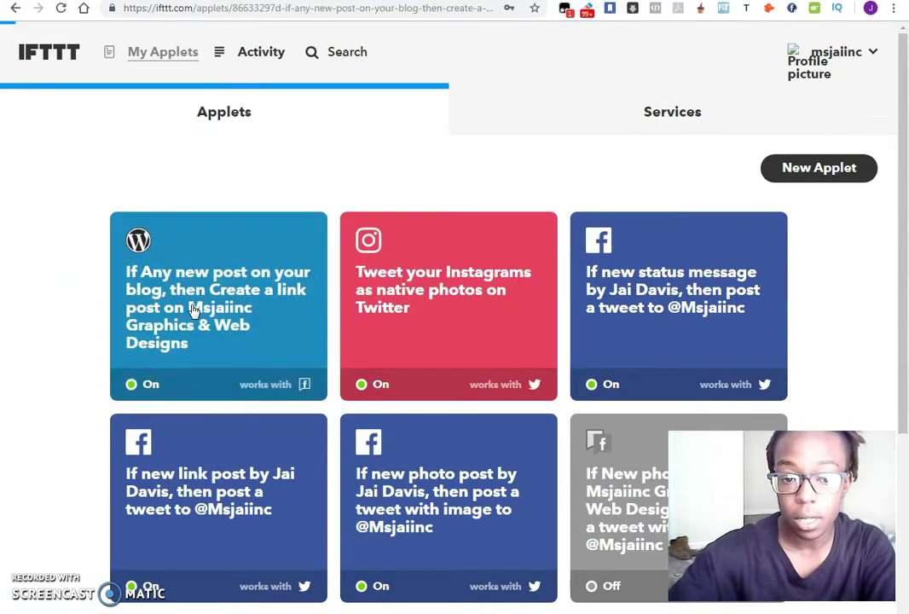
{"action": "scroll", "coordinate": [196, 305], "scroll_direction": "down", "scroll_amount": 1}
{"action": "left_click", "coordinate": [554, 97]}
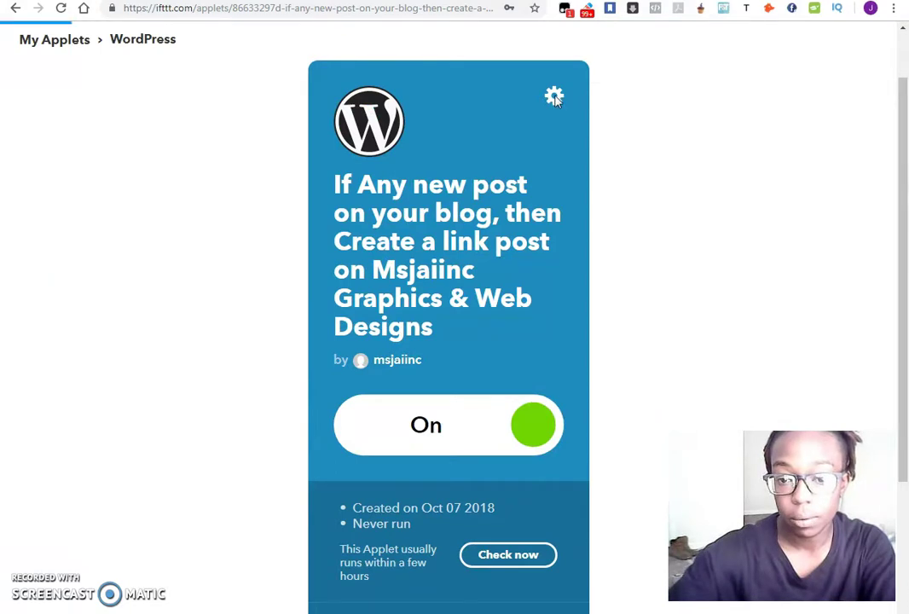
{"action": "scroll", "coordinate": [626, 257], "scroll_direction": "down", "scroll_amount": 2}
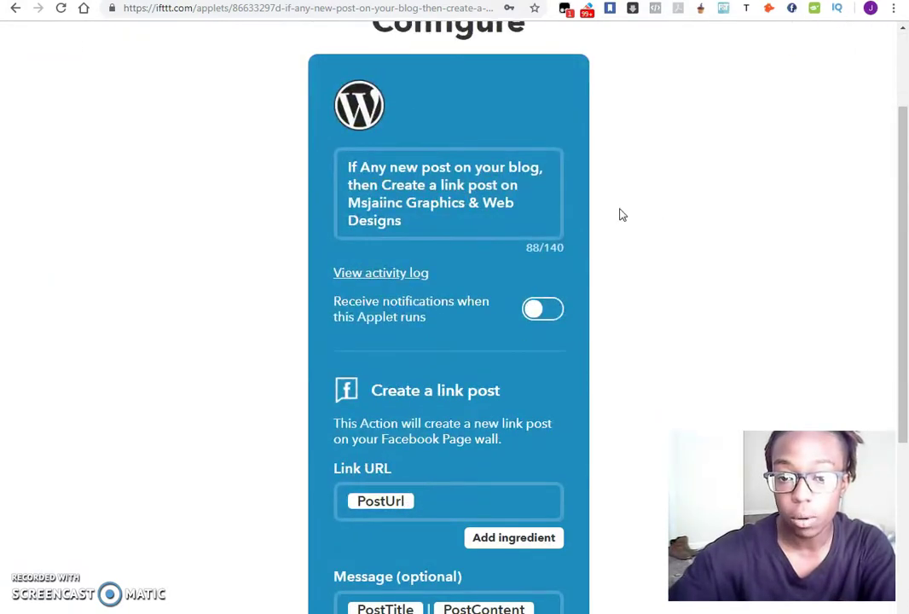
{"action": "scroll", "coordinate": [622, 215], "scroll_direction": "down", "scroll_amount": 3}
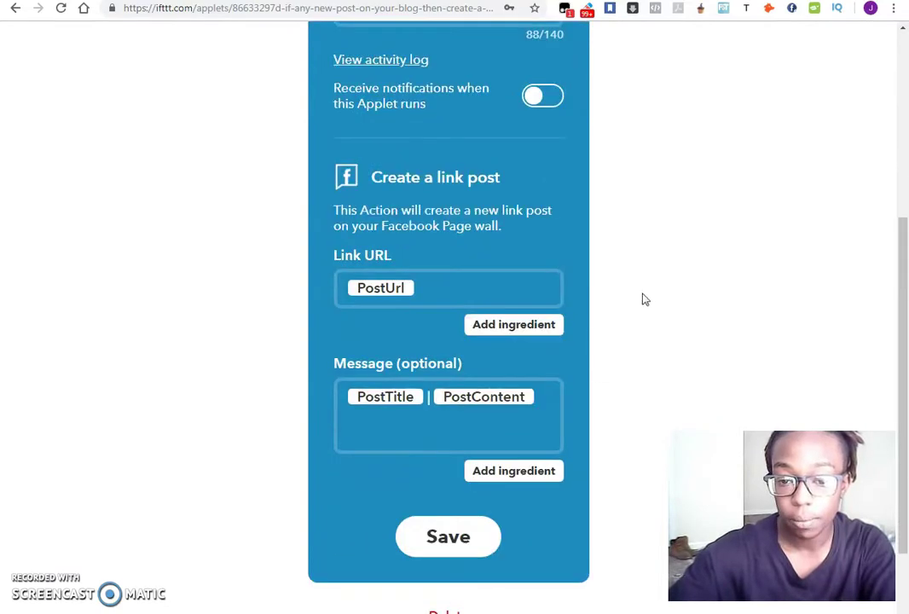
{"action": "scroll", "coordinate": [646, 296], "scroll_direction": "up", "scroll_amount": 5}
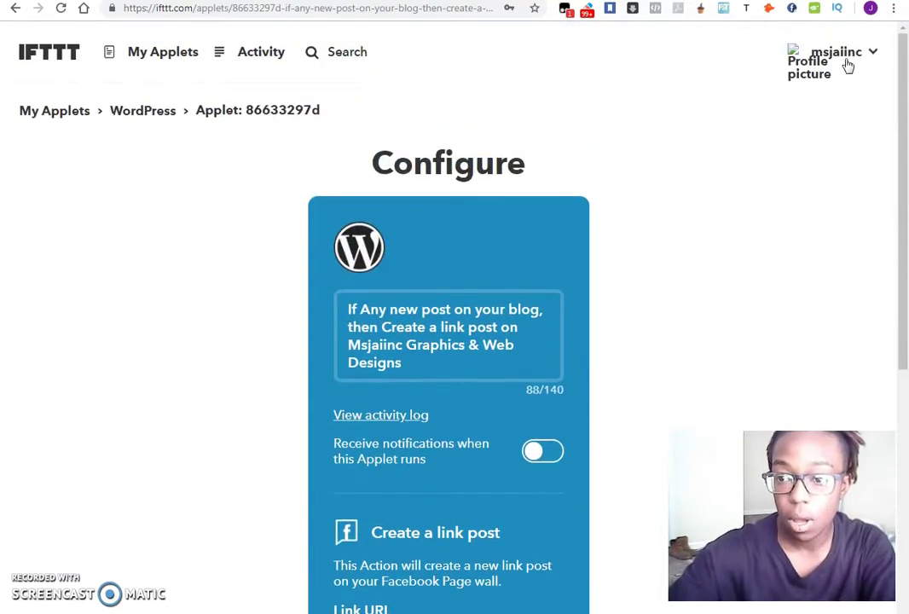
Go to Services from the account menu and scroll to the WordPress tile.
{"action": "left_click", "coordinate": [868, 54]}
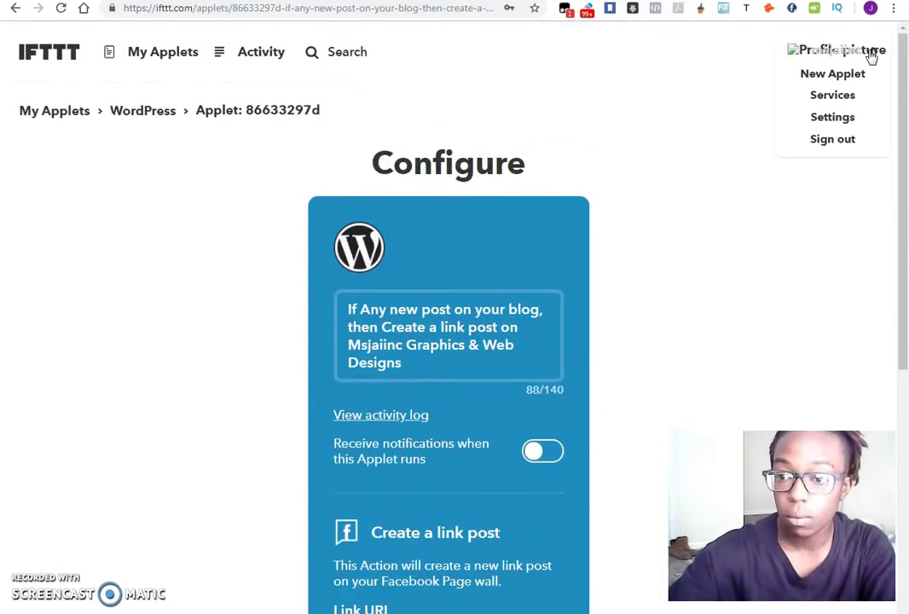
{"action": "left_click", "coordinate": [823, 104]}
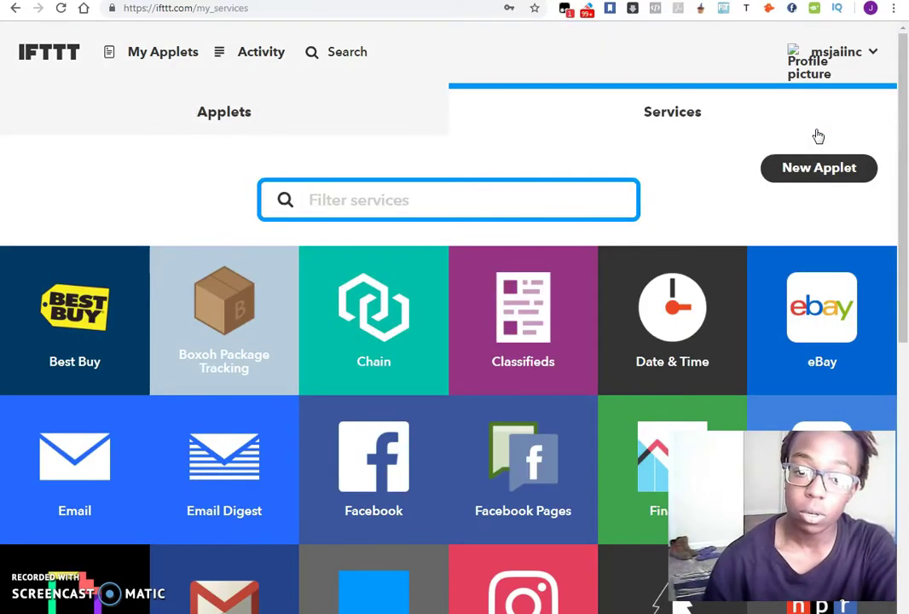
{"action": "scroll", "coordinate": [585, 388], "scroll_direction": "down", "scroll_amount": 5}
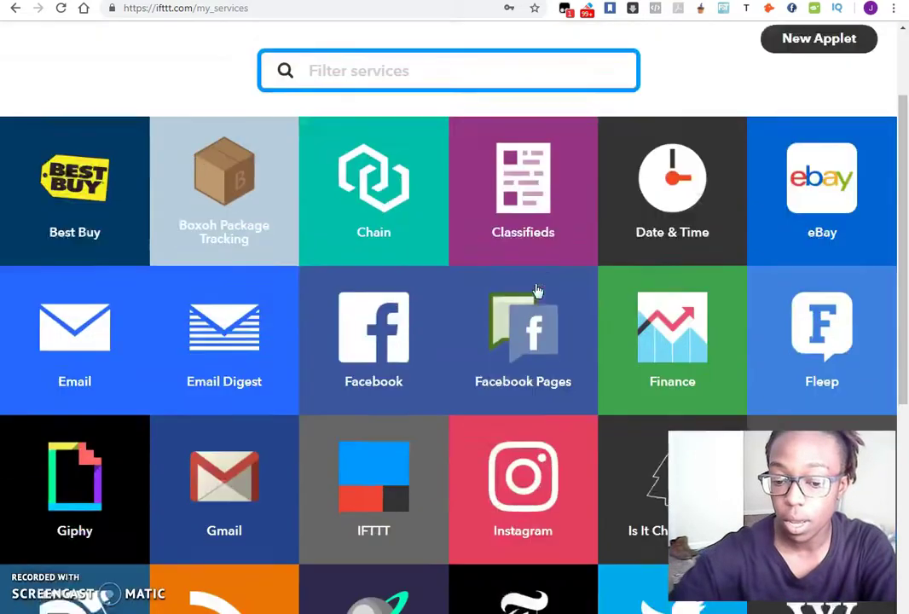
{"action": "scroll", "coordinate": [638, 291], "scroll_direction": "down", "scroll_amount": 1}
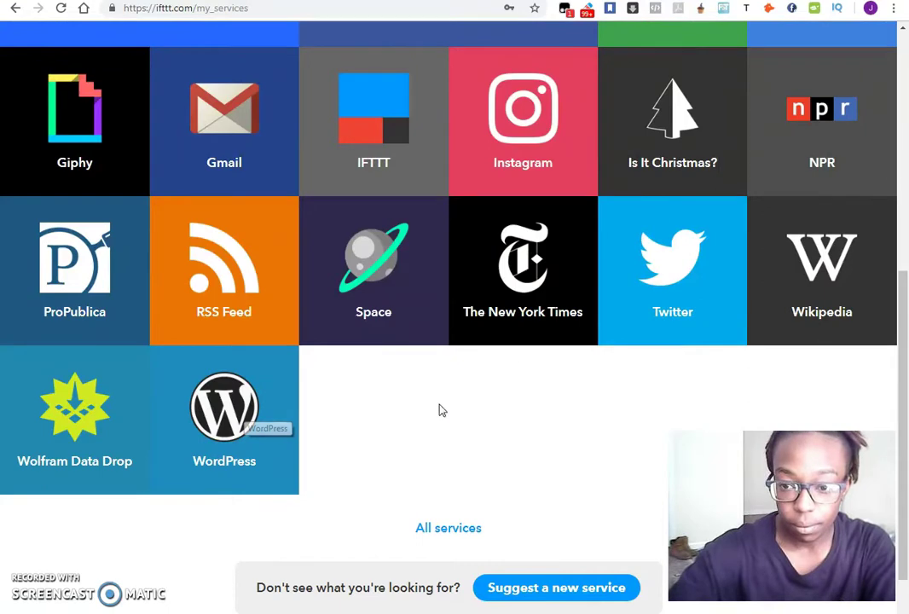
{"action": "scroll", "coordinate": [453, 379], "scroll_direction": "up", "scroll_amount": 5}
{"action": "scroll", "coordinate": [296, 347], "scroll_direction": "down", "scroll_amount": 4}
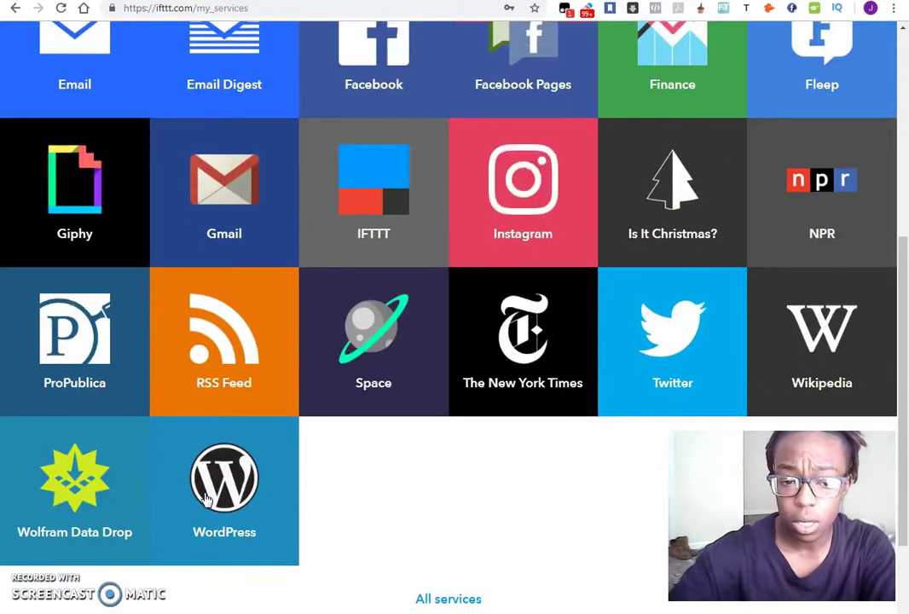
{"action": "scroll", "coordinate": [867, 203], "scroll_direction": "up", "scroll_amount": 2}
{"action": "scroll", "coordinate": [465, 240], "scroll_direction": "down", "scroll_amount": 3}
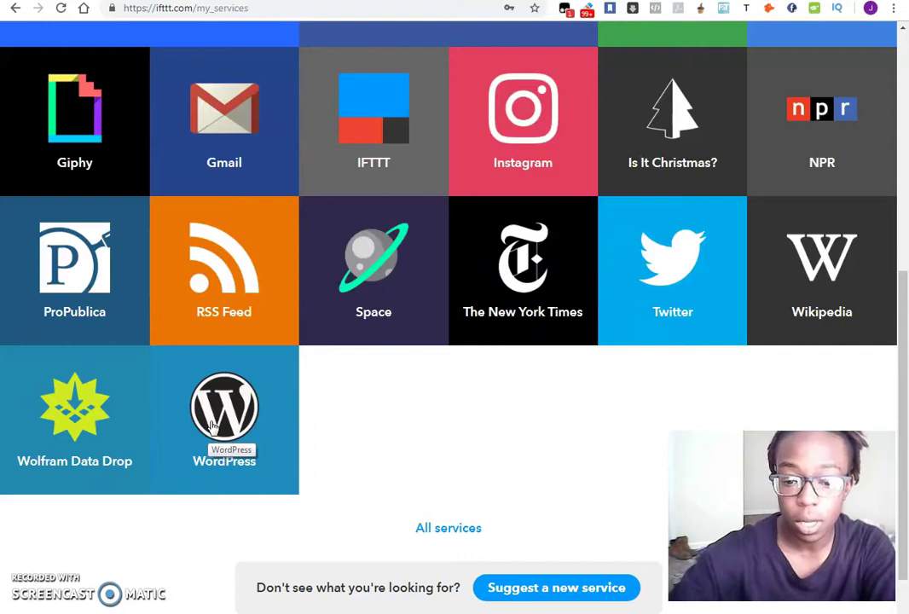
Open the WordPress service page and review the blog-to-Facebook applet and suggested applets.
{"action": "left_click", "coordinate": [221, 420]}
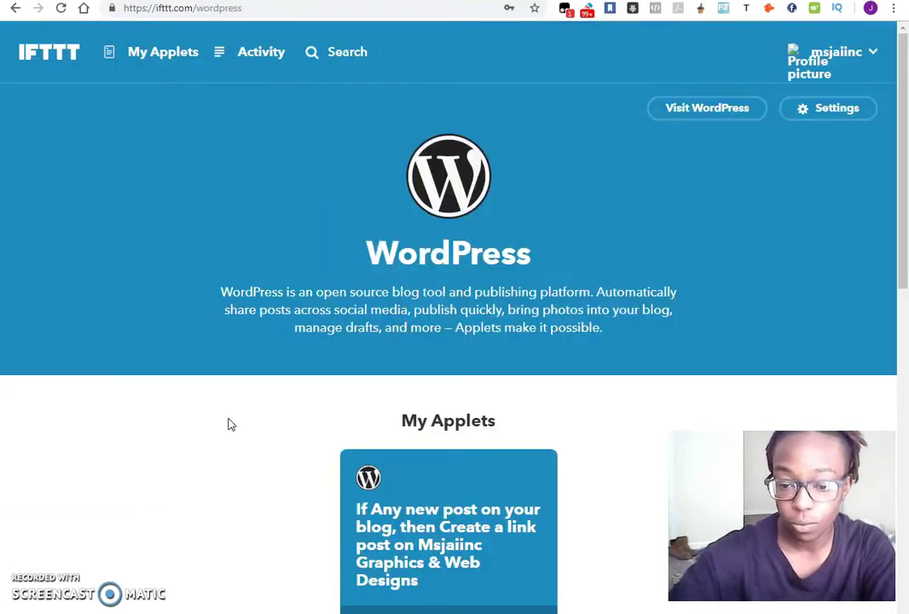
{"action": "scroll", "coordinate": [228, 422], "scroll_direction": "down", "scroll_amount": 2}
{"action": "scroll", "coordinate": [237, 423], "scroll_direction": "down", "scroll_amount": 3}
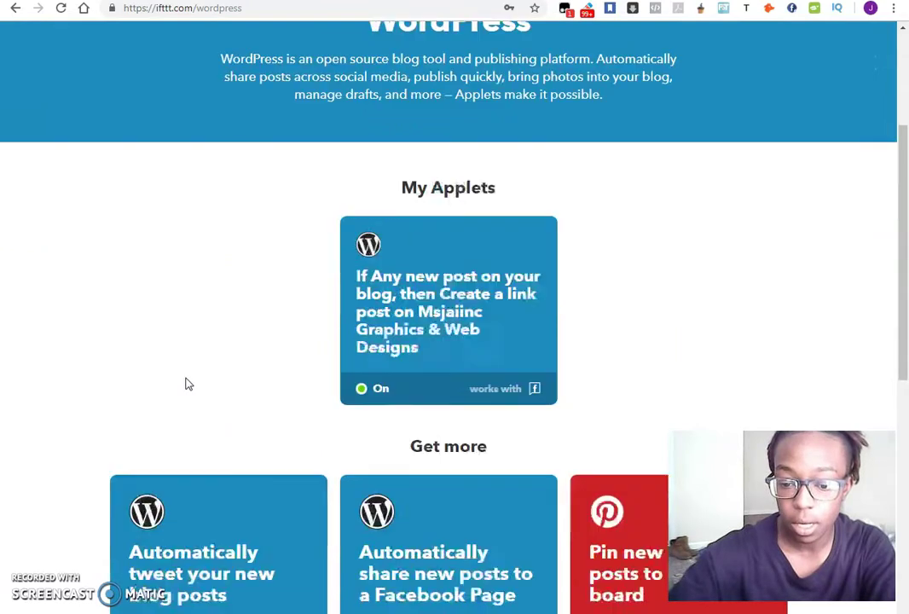
{"action": "scroll", "coordinate": [47, 315], "scroll_direction": "down", "scroll_amount": 1}
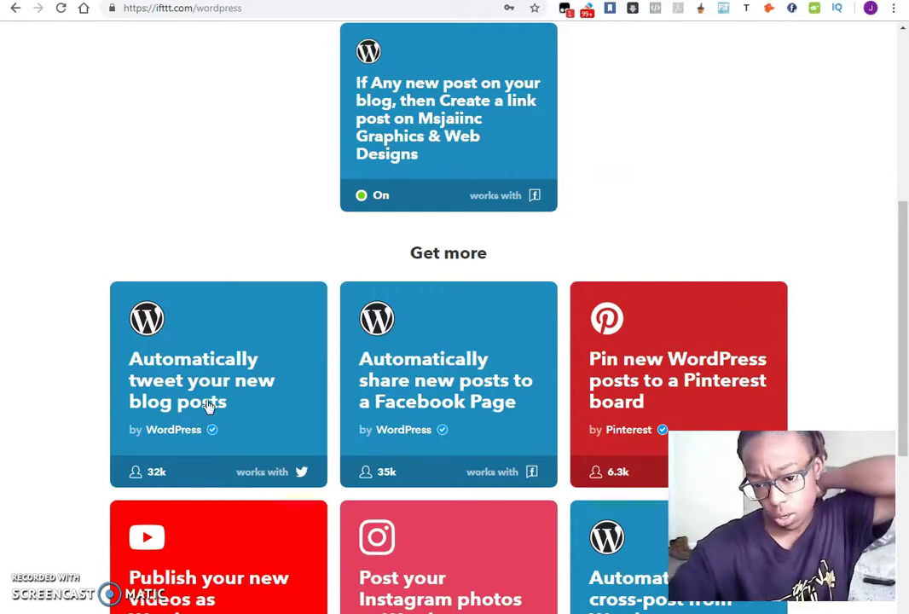
{"action": "scroll", "coordinate": [862, 268], "scroll_direction": "down", "scroll_amount": 2}
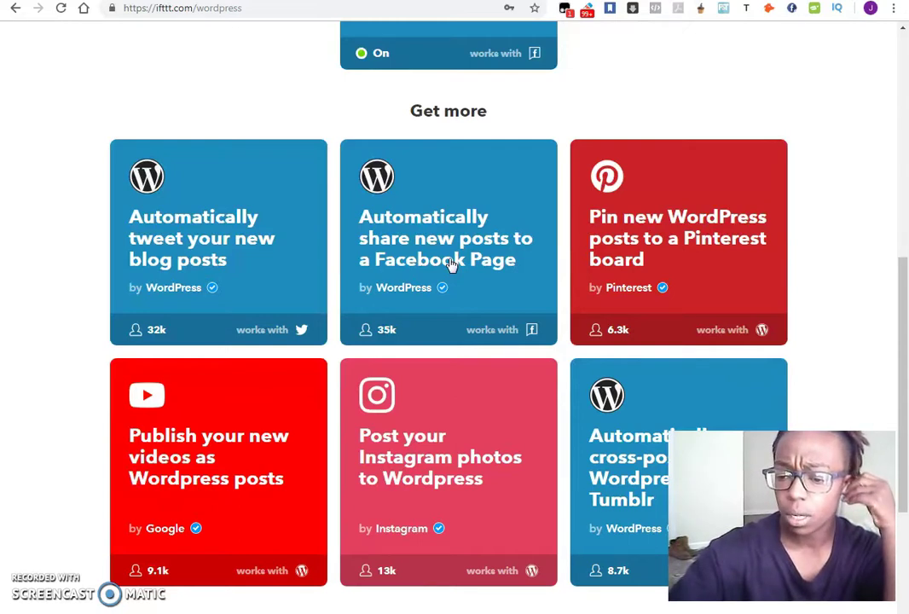
{"action": "scroll", "coordinate": [877, 250], "scroll_direction": "down", "scroll_amount": 2}
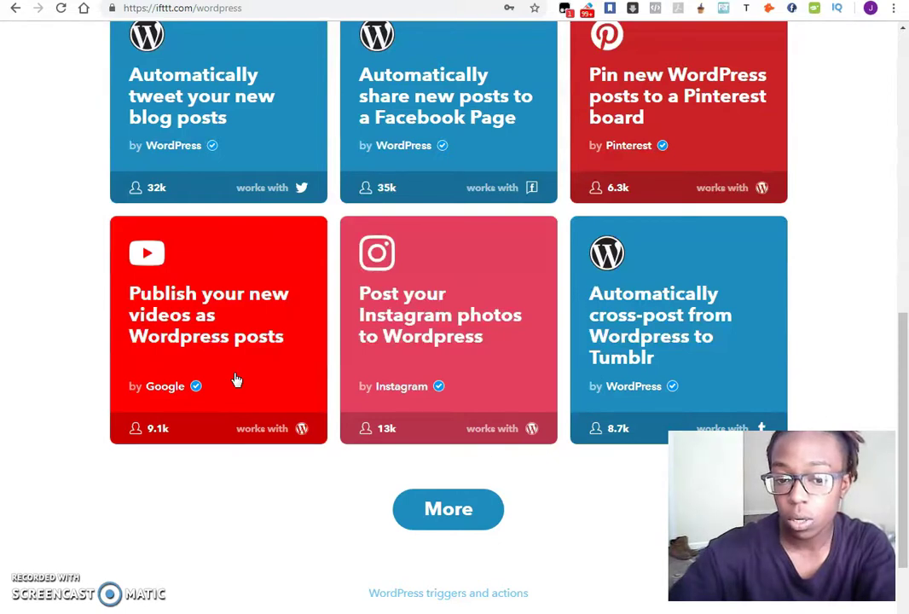
{"action": "scroll", "coordinate": [237, 380], "scroll_direction": "up", "scroll_amount": 1}
{"action": "scroll", "coordinate": [838, 362], "scroll_direction": "down", "scroll_amount": 3}
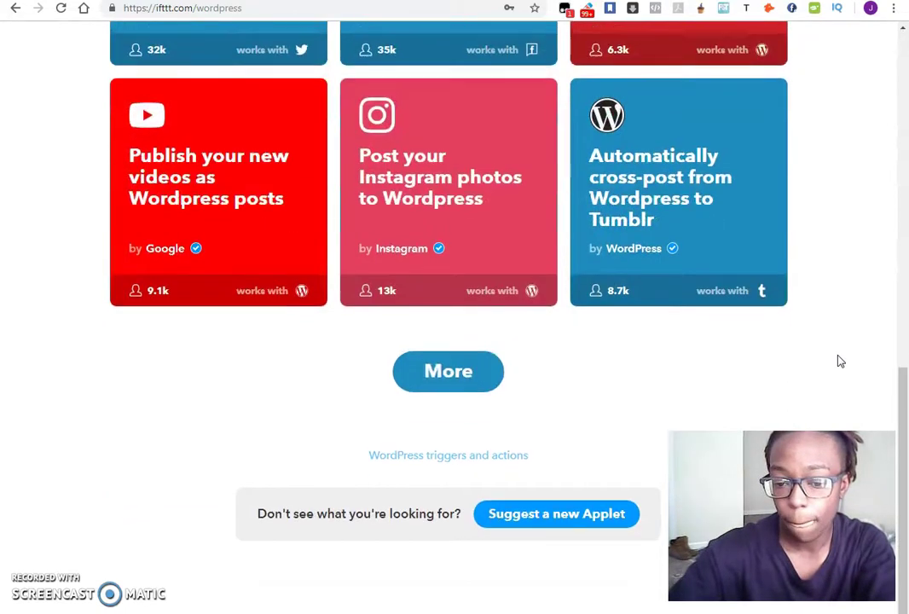
{"action": "scroll", "coordinate": [838, 361], "scroll_direction": "up", "scroll_amount": 10}
{"action": "scroll", "coordinate": [838, 362], "scroll_direction": "down", "scroll_amount": 1}
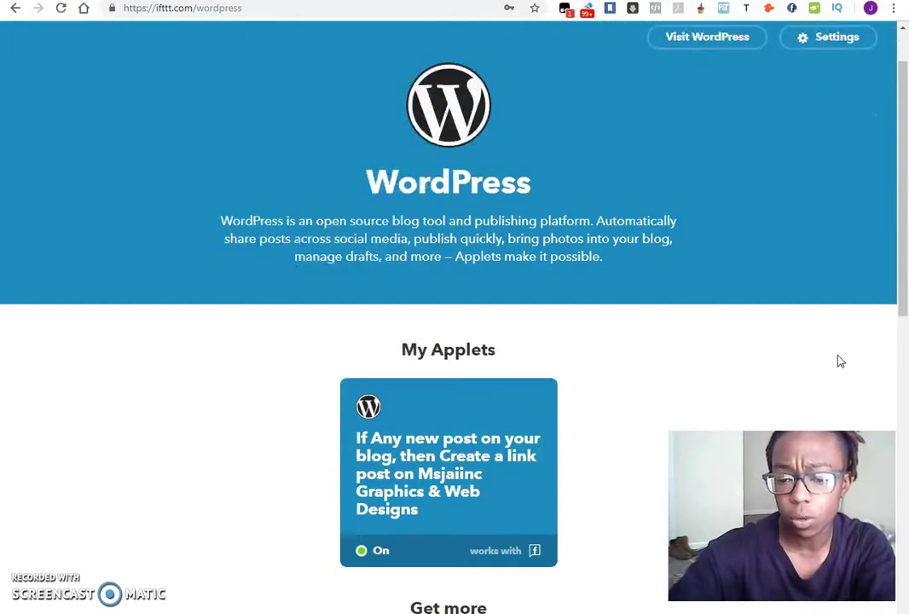
{"action": "scroll", "coordinate": [838, 361], "scroll_direction": "up", "scroll_amount": 1}
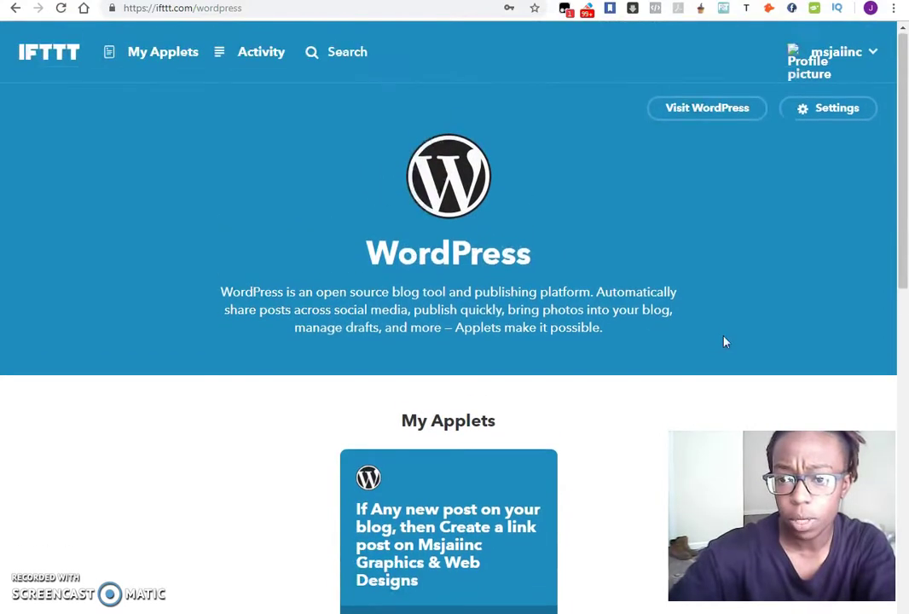
Check in WordPress settings that the connected blog account is active.
{"action": "left_click", "coordinate": [837, 112]}
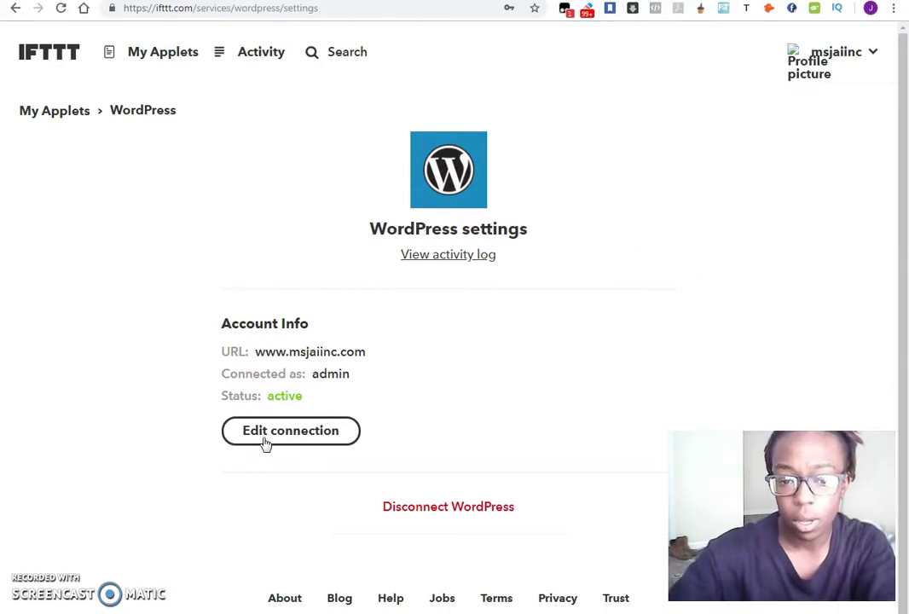
{"action": "left_click", "coordinate": [320, 437]}
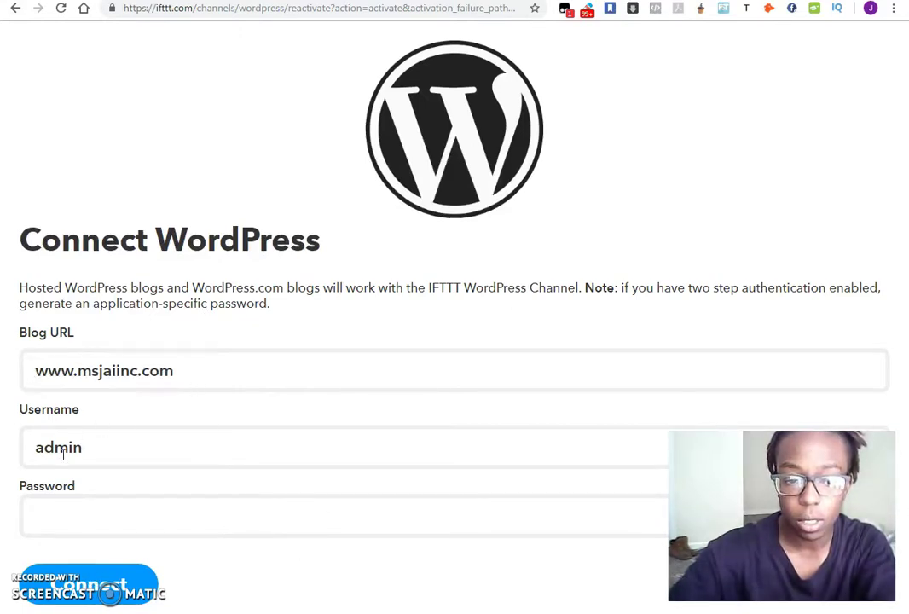
{"action": "left_click", "coordinate": [14, 9]}
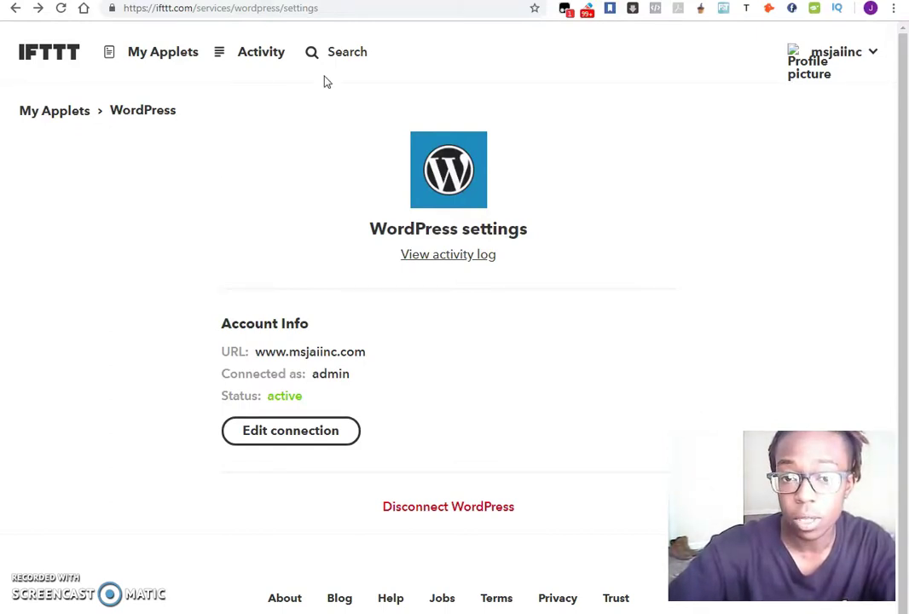
Search IFTTT for 'wordpress' applets.
{"action": "left_click", "coordinate": [340, 54]}
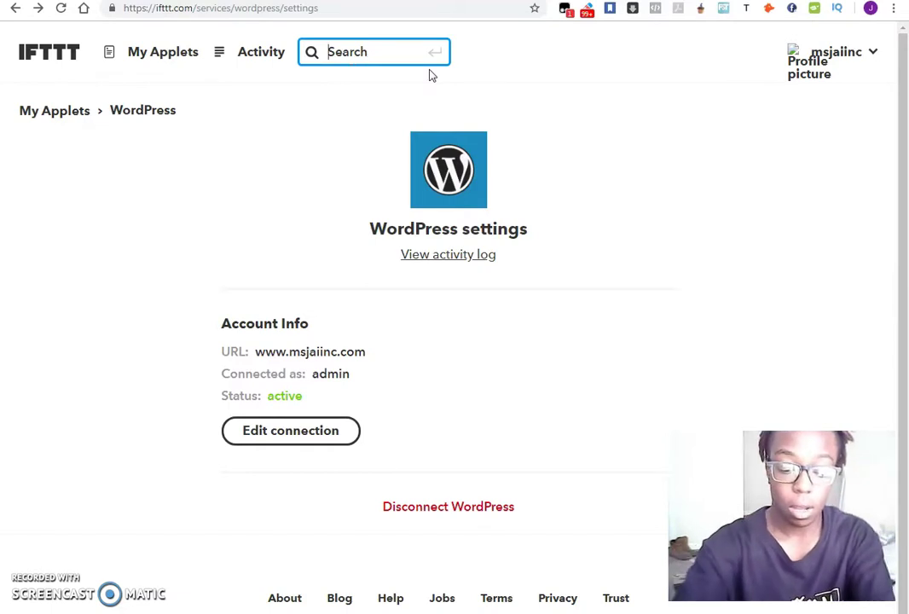
{"action": "type", "text": "wordpress"}
{"action": "key", "text": "Return"}
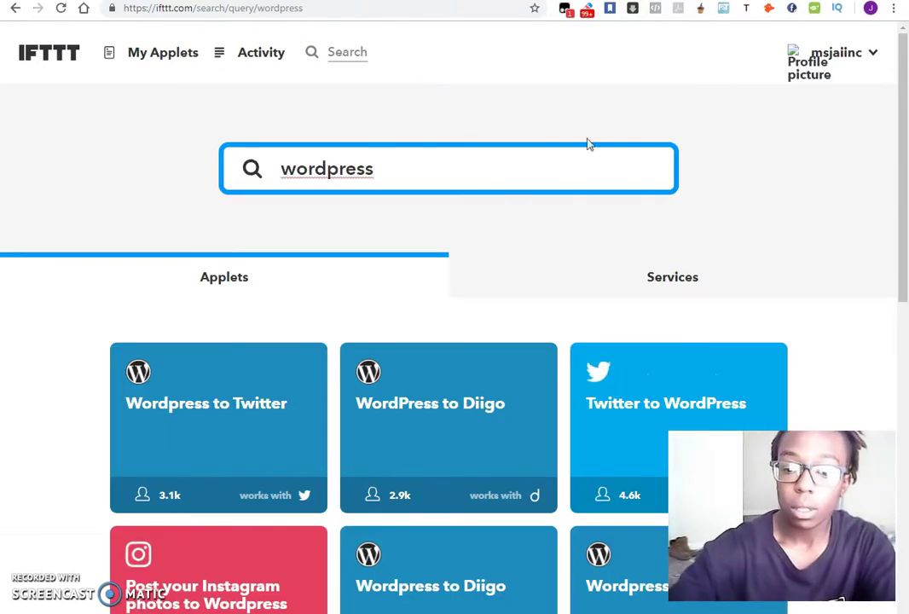
Load more search results and open the WordPress to Bitly applet.
{"action": "scroll", "coordinate": [837, 262], "scroll_direction": "down", "scroll_amount": 3}
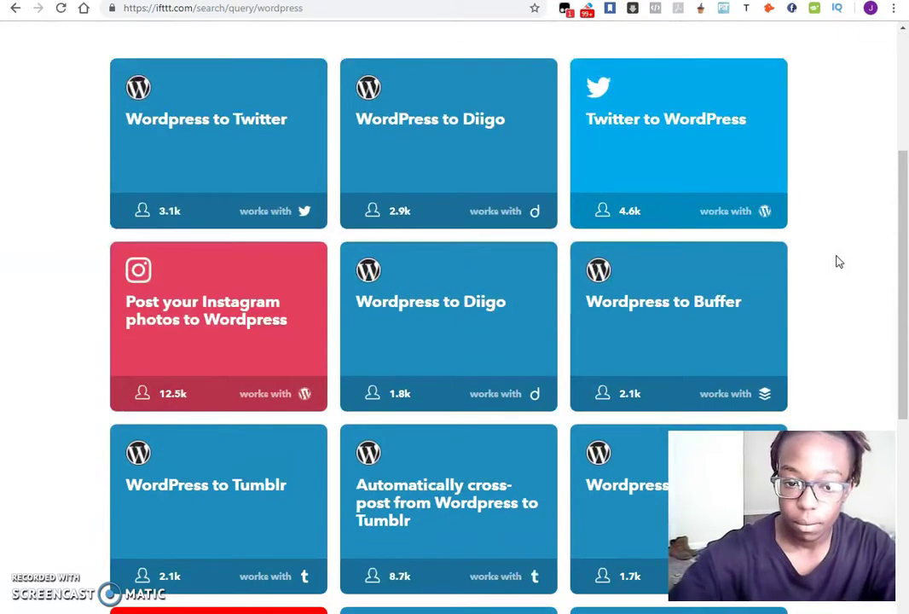
{"action": "scroll", "coordinate": [837, 263], "scroll_direction": "down", "scroll_amount": 4}
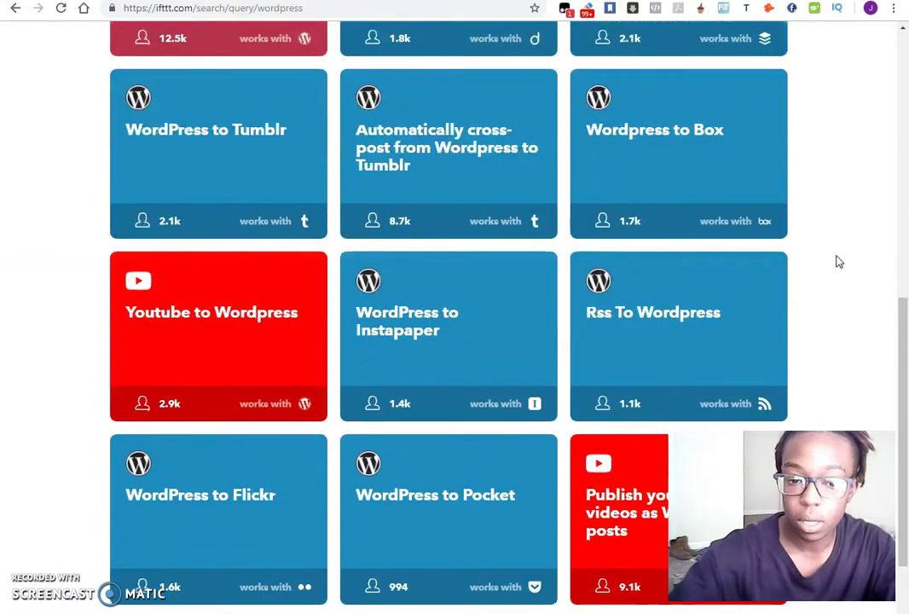
{"action": "scroll", "coordinate": [837, 262], "scroll_direction": "down", "scroll_amount": 2}
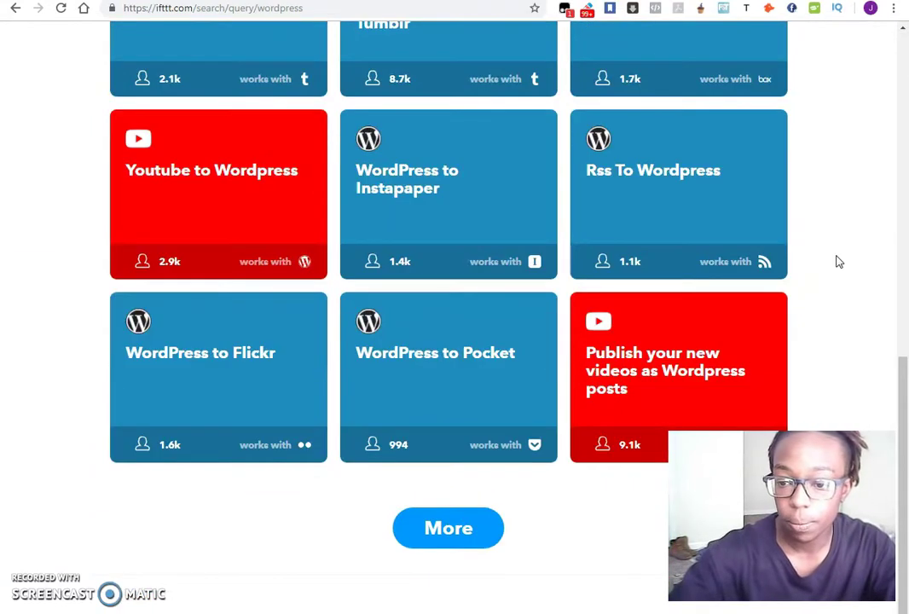
{"action": "left_click", "coordinate": [450, 533]}
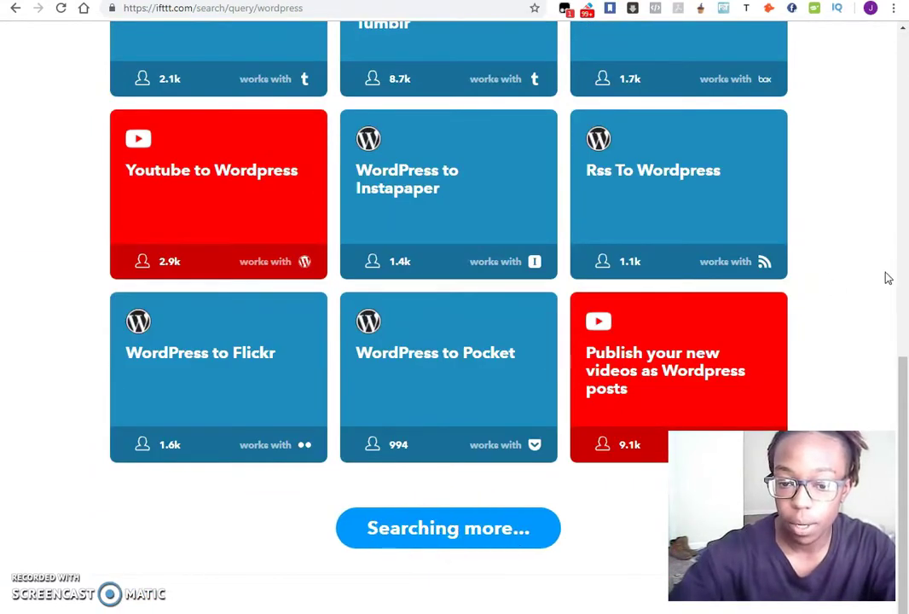
{"action": "scroll", "coordinate": [849, 256], "scroll_direction": "down", "scroll_amount": 3}
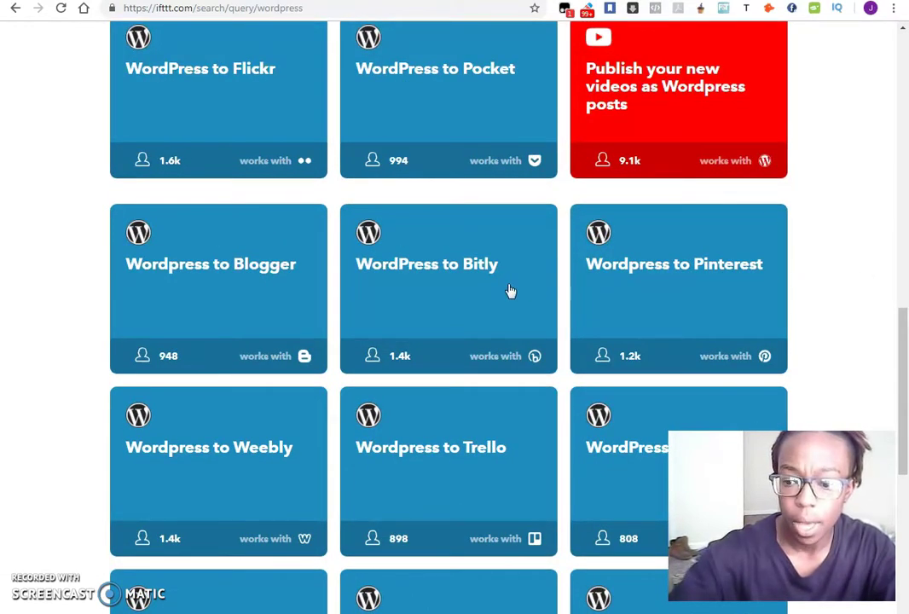
{"action": "left_click", "coordinate": [438, 296]}
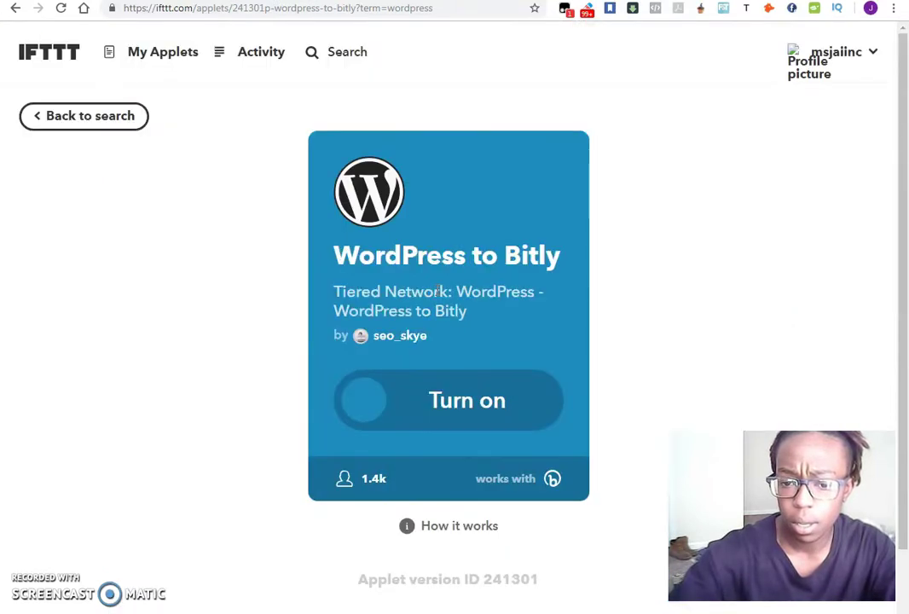
Switch on the WordPress to Bitly applet, authorising IFTTT to use the Bitly account.
{"action": "left_click", "coordinate": [472, 410]}
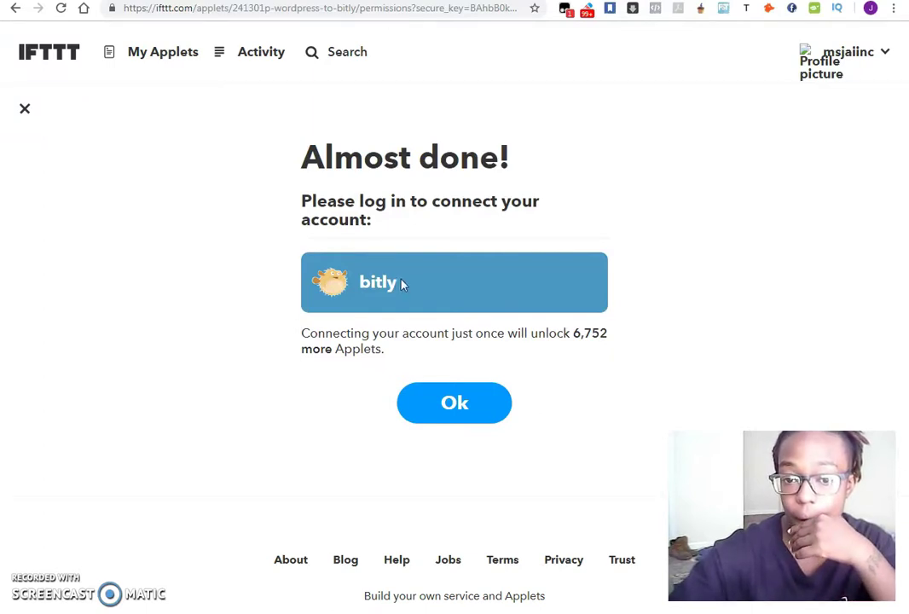
{"action": "left_click", "coordinate": [453, 408]}
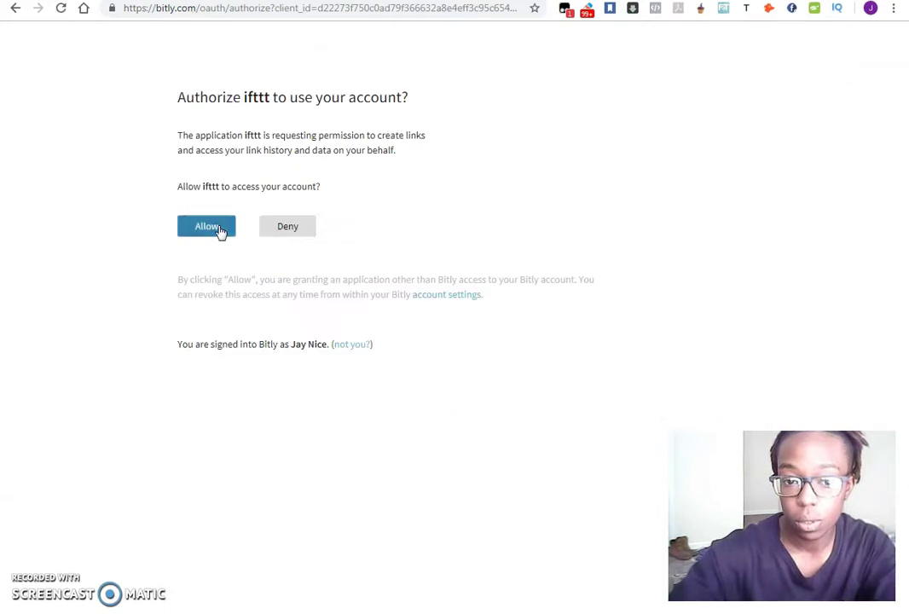
{"action": "left_click", "coordinate": [220, 232]}
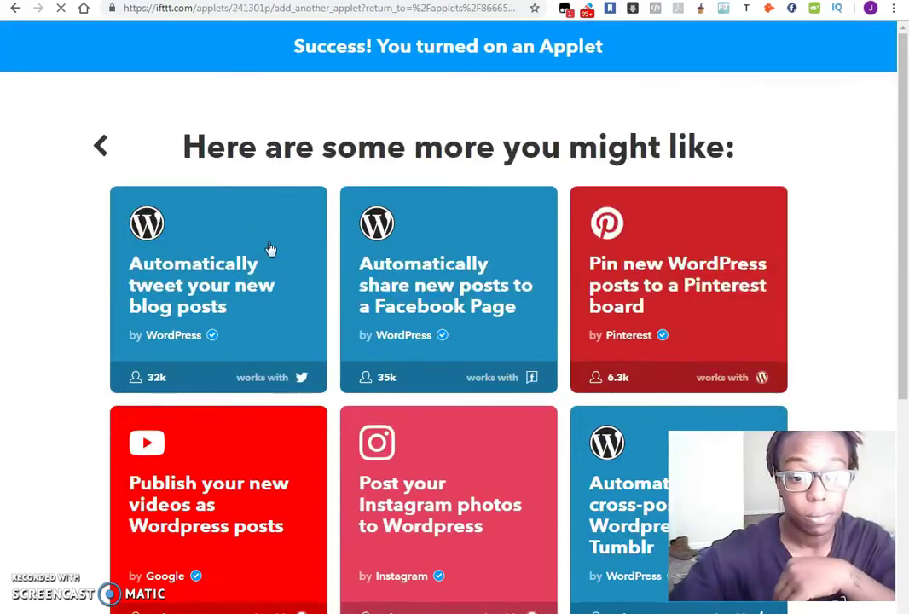
{"action": "scroll", "coordinate": [823, 185], "scroll_direction": "down", "scroll_amount": 3}
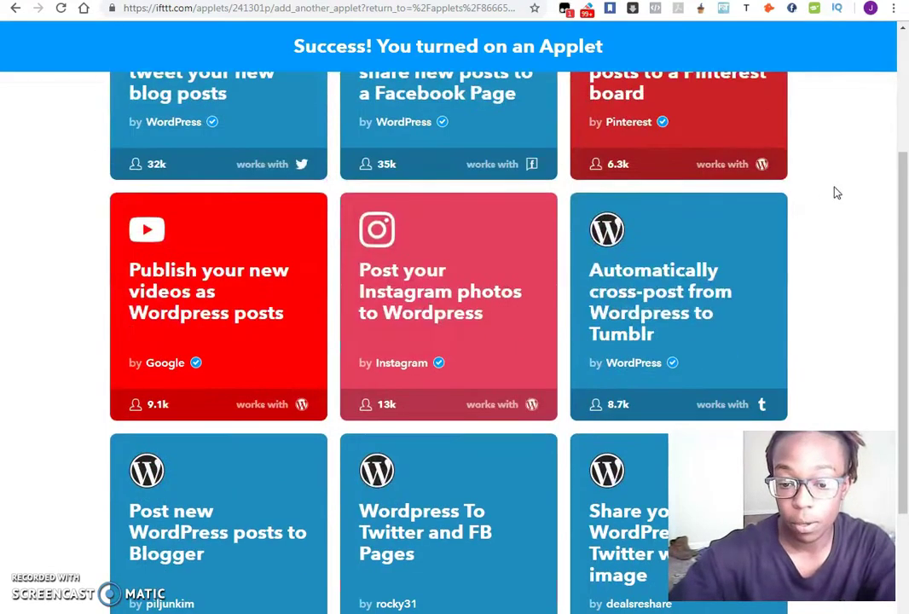
{"action": "scroll", "coordinate": [834, 193], "scroll_direction": "down", "scroll_amount": 3}
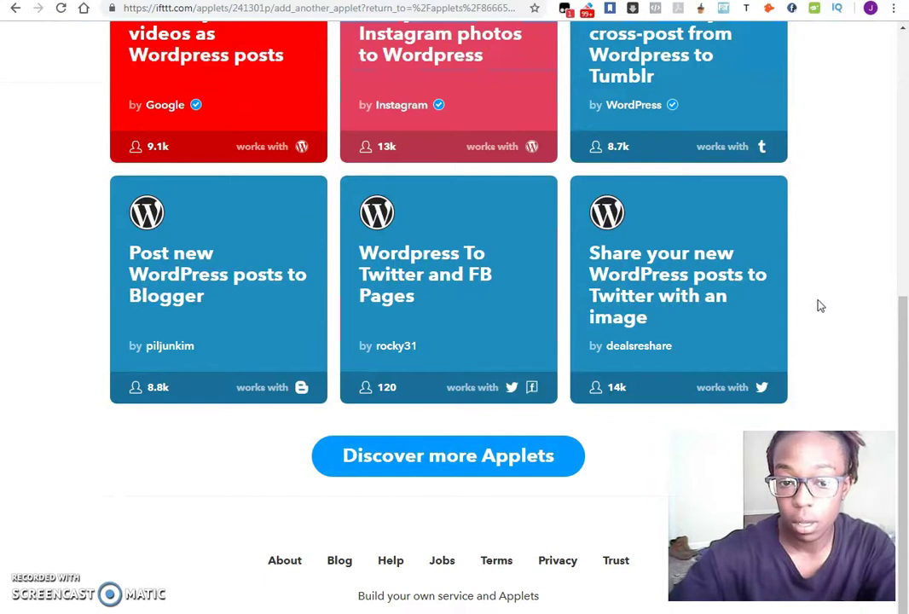
Open the Discover page of suggested applets and browse down it.
{"action": "left_click", "coordinate": [463, 457]}
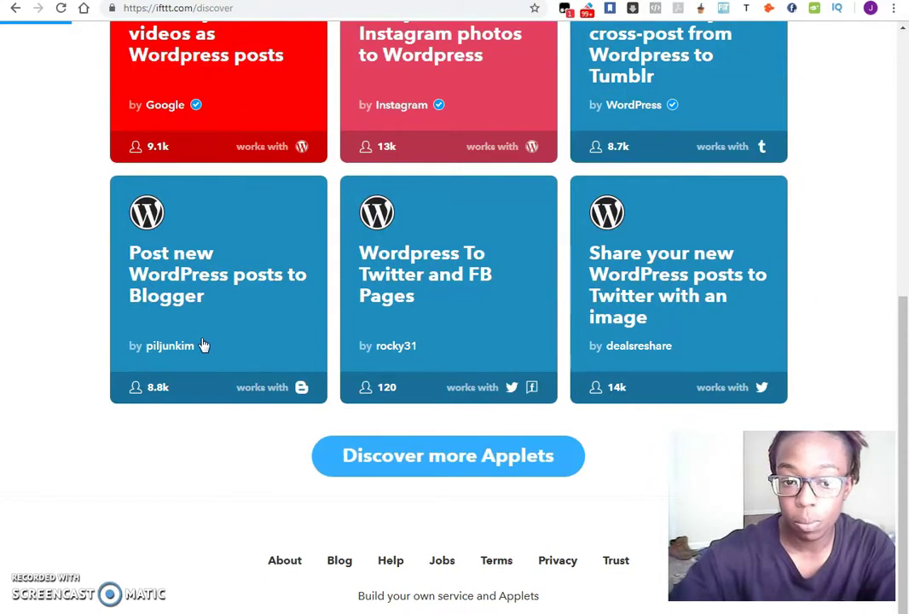
{"action": "scroll", "coordinate": [19, 324], "scroll_direction": "down", "scroll_amount": 1}
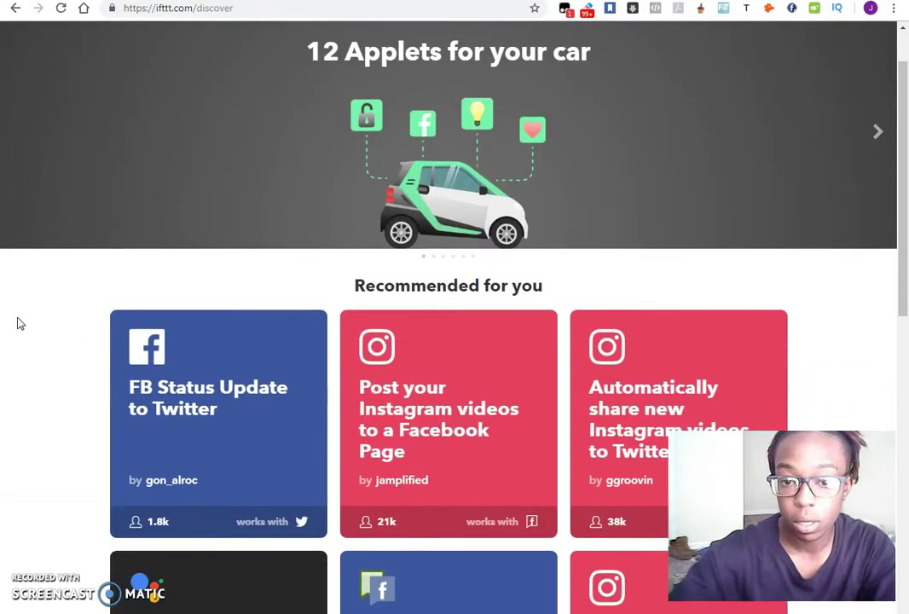
{"action": "scroll", "coordinate": [21, 324], "scroll_direction": "up", "scroll_amount": 1}
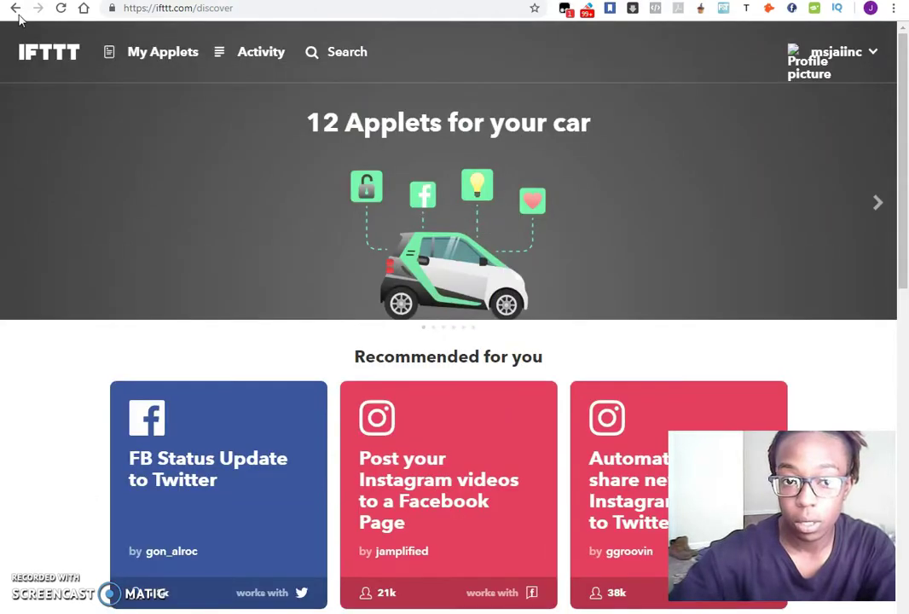
{"action": "scroll", "coordinate": [25, 183], "scroll_direction": "down", "scroll_amount": 4}
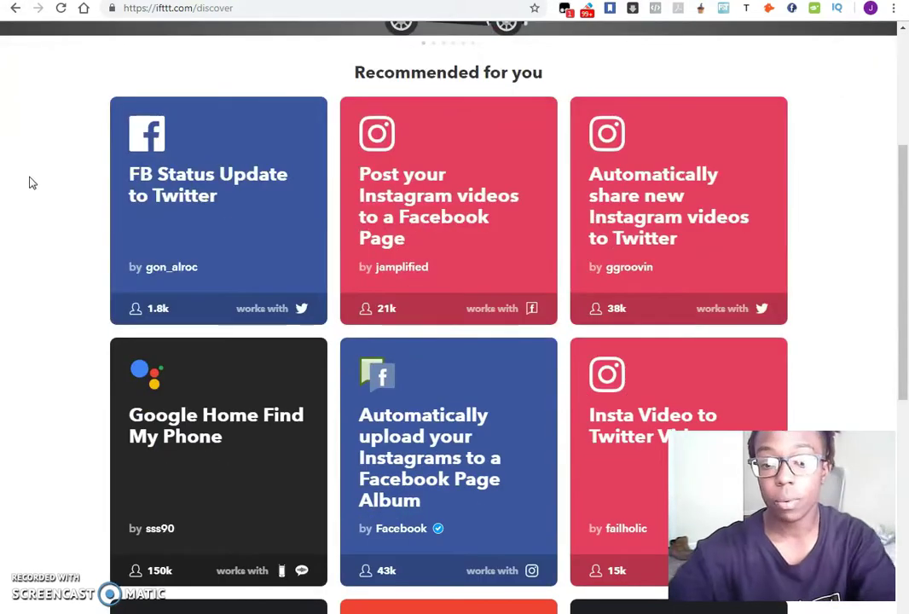
{"action": "scroll", "coordinate": [31, 182], "scroll_direction": "down", "scroll_amount": 5}
{"action": "scroll", "coordinate": [30, 196], "scroll_direction": "down", "scroll_amount": 4}
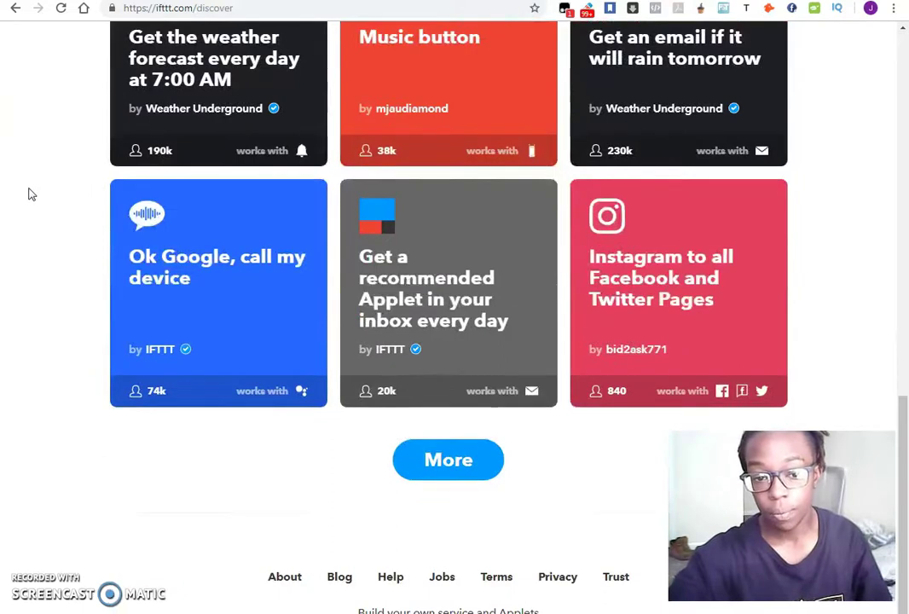
Load an extra batch of recommended applets, look through them, and return to the top.
{"action": "left_click", "coordinate": [478, 467]}
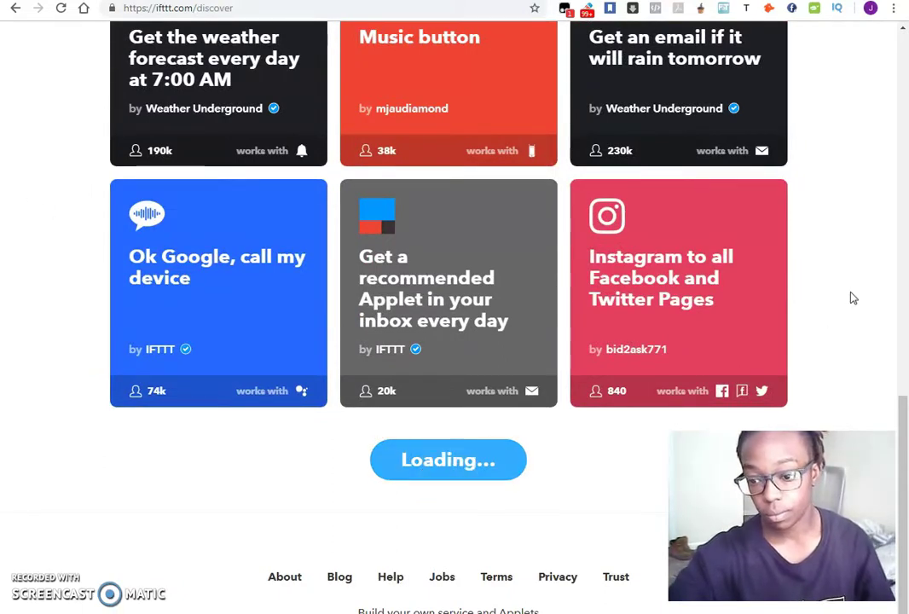
{"action": "scroll", "coordinate": [878, 187], "scroll_direction": "down", "scroll_amount": 3}
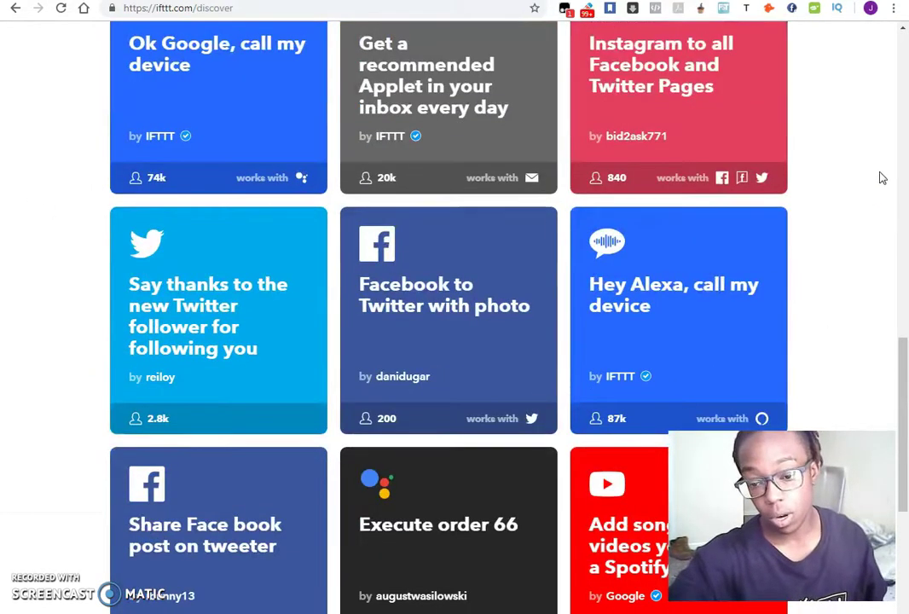
{"action": "scroll", "coordinate": [879, 178], "scroll_direction": "down", "scroll_amount": 3}
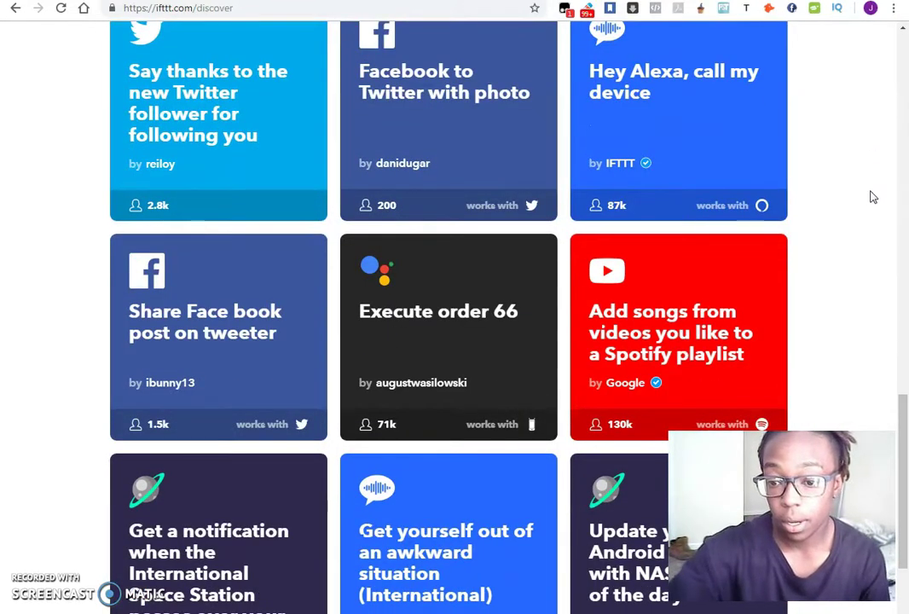
{"action": "scroll", "coordinate": [866, 200], "scroll_direction": "down", "scroll_amount": 1}
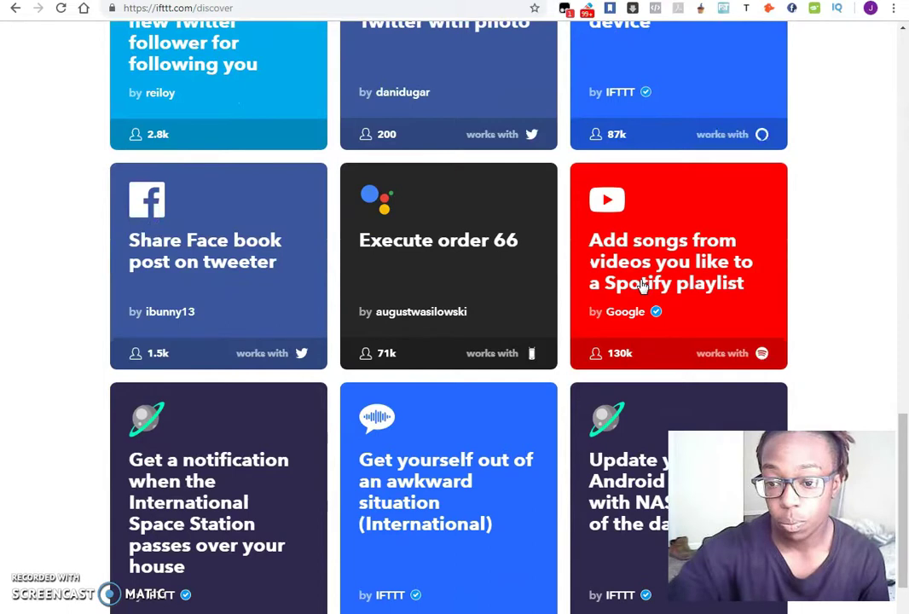
{"action": "scroll", "coordinate": [643, 286], "scroll_direction": "down", "scroll_amount": 1}
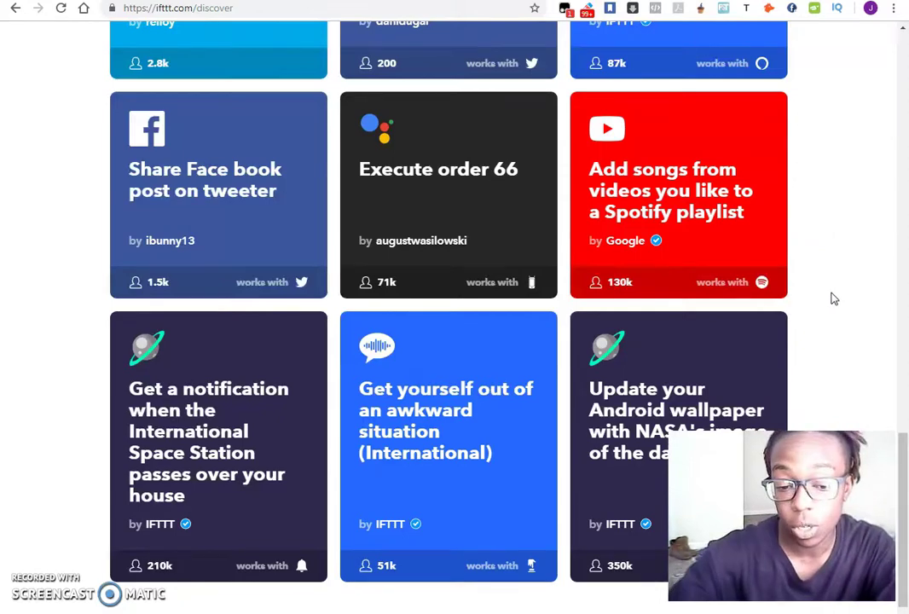
{"action": "scroll", "coordinate": [834, 298], "scroll_direction": "down", "scroll_amount": 3}
{"action": "scroll", "coordinate": [836, 300], "scroll_direction": "up", "scroll_amount": 8}
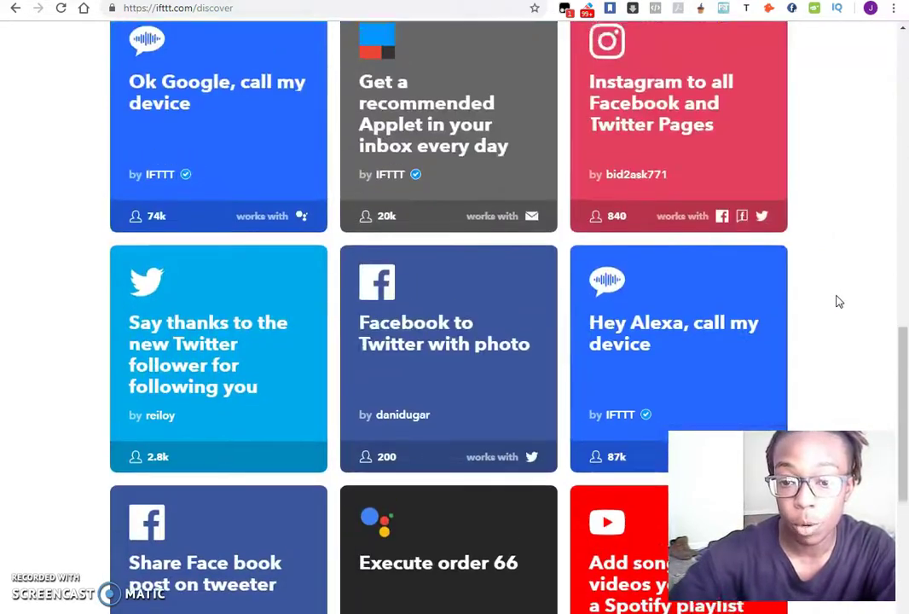
{"action": "scroll", "coordinate": [839, 301], "scroll_direction": "up", "scroll_amount": 7}
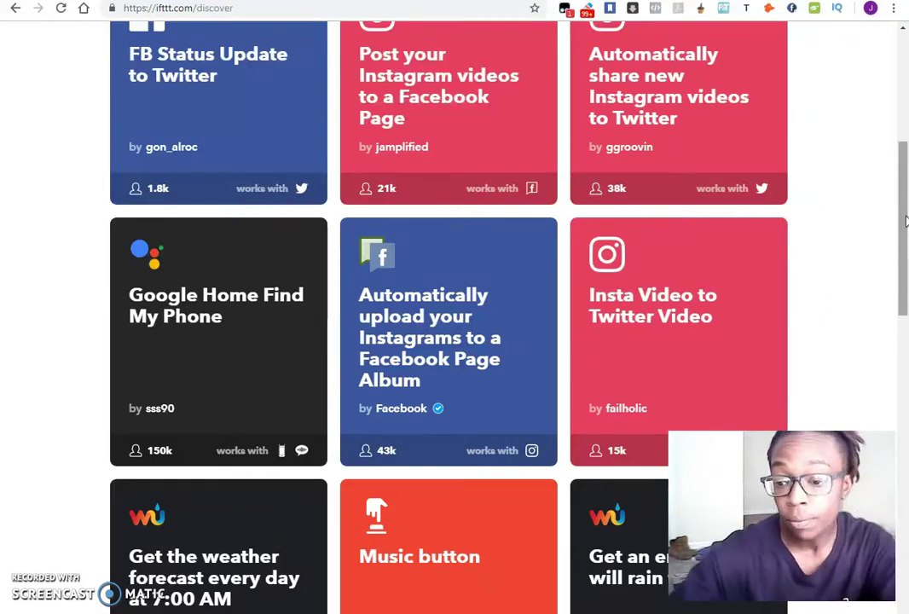
{"action": "left_click_drag", "start_coordinate": [906, 220], "coordinate": [878, 58]}
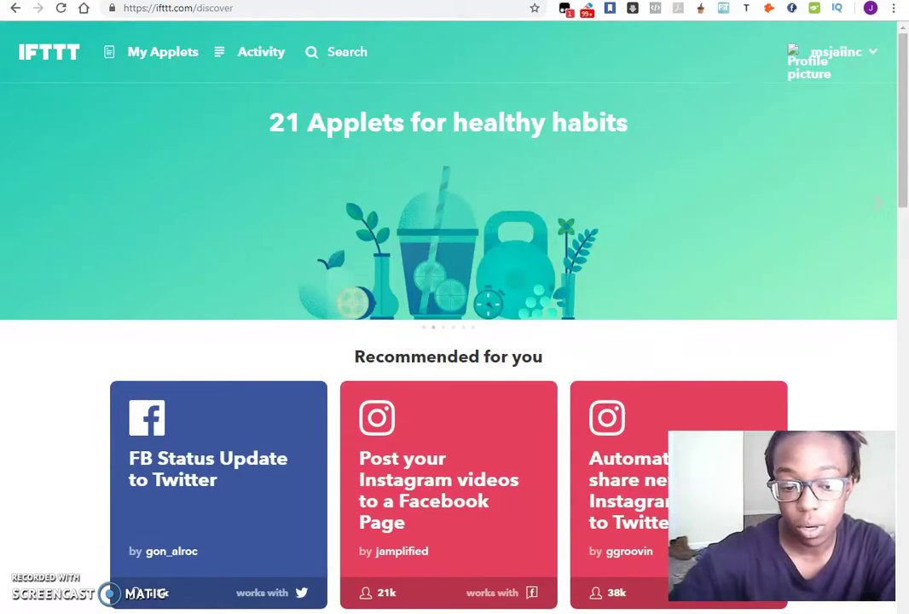